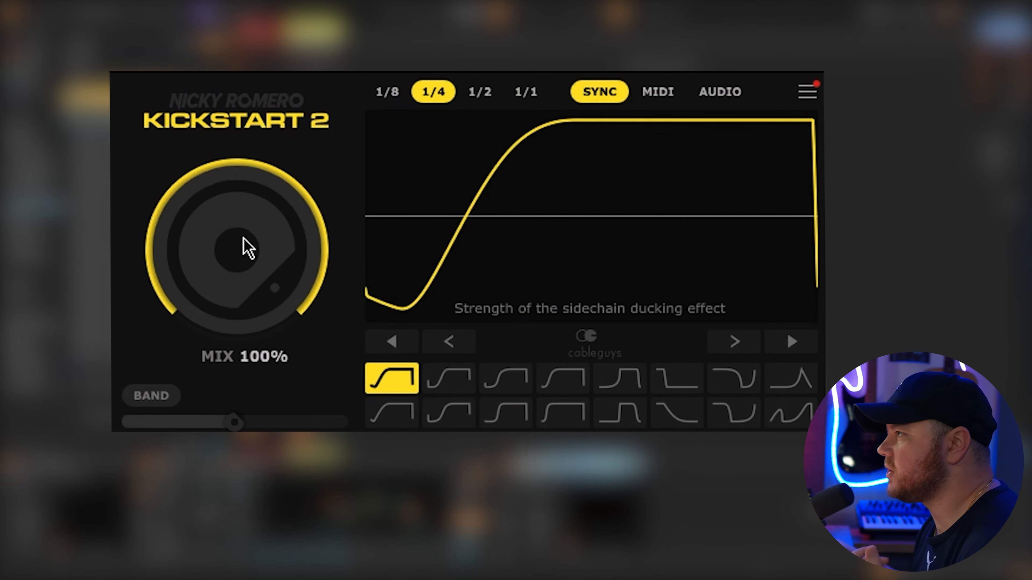
- Lower the mix of the Kickstart 2 sidechain effect while the track plays
key(space)
drag(237, 249, 236, 289)
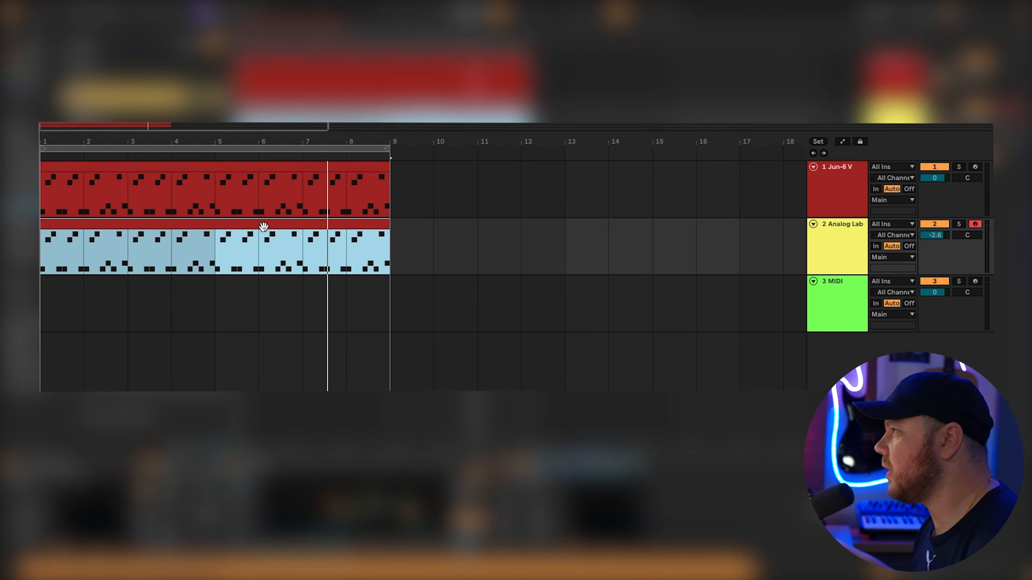
drag(263, 227, 261, 293)
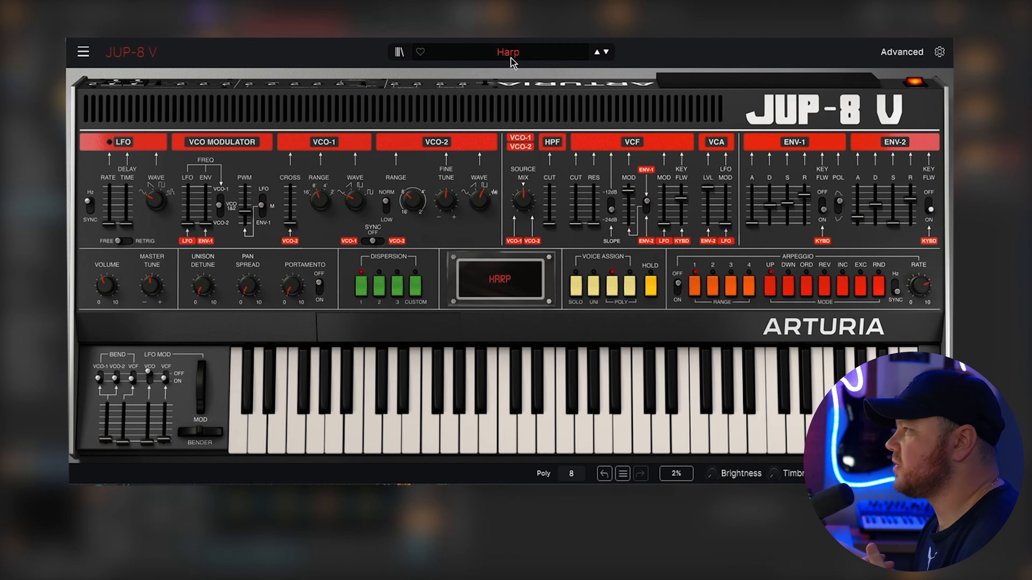
- Turn band 1 of the EQ on the JUP-8 V Harp sound into a low cut and set its frequency to 177 Hz
click(535, 57)
click(536, 57)
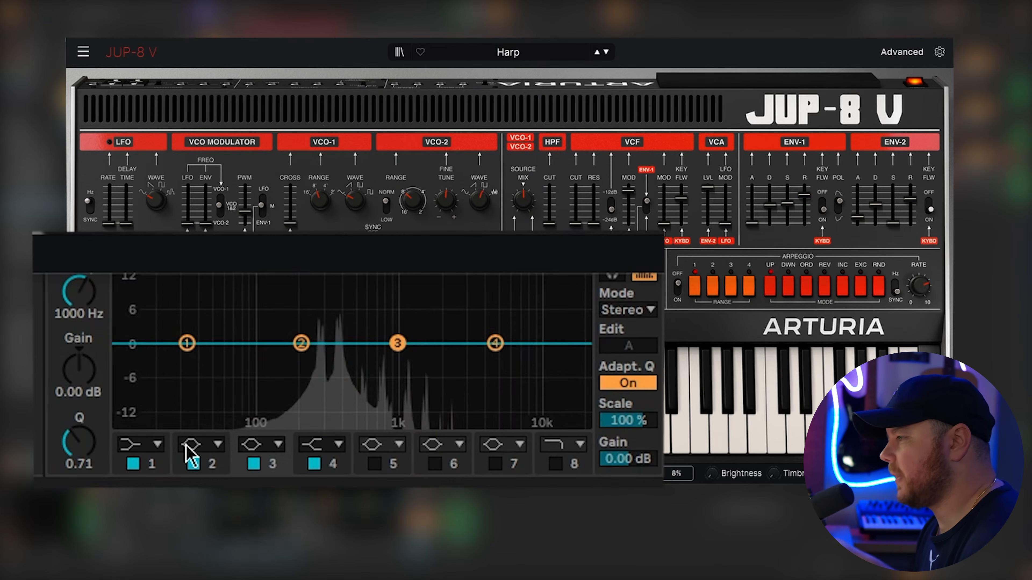
click(155, 445)
click(140, 312)
drag(88, 302, 87, 268)
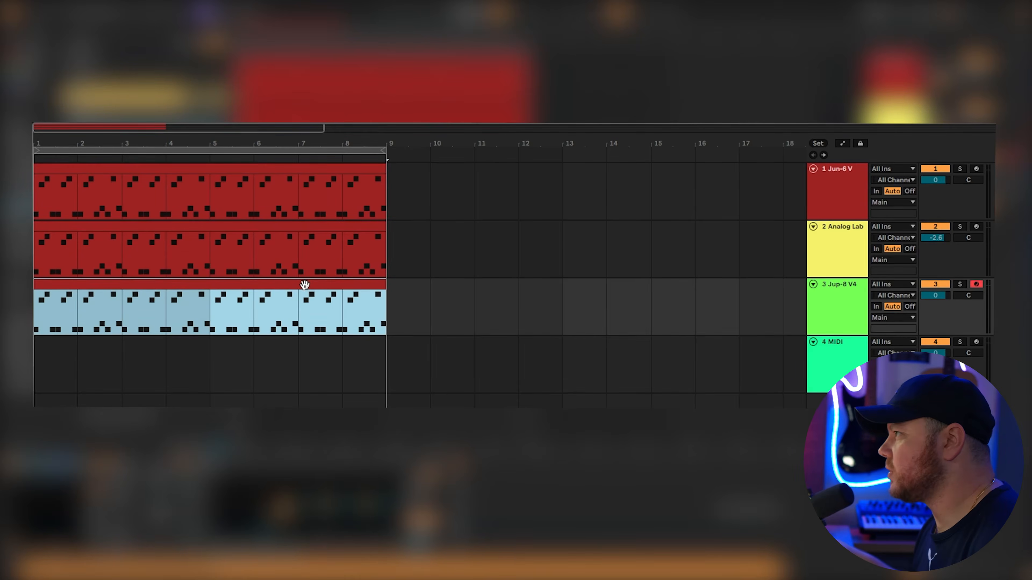
- Copy the arpeggio MIDI clip onto track 4 and transpose all its notes up one octave
drag(304, 284, 288, 353)
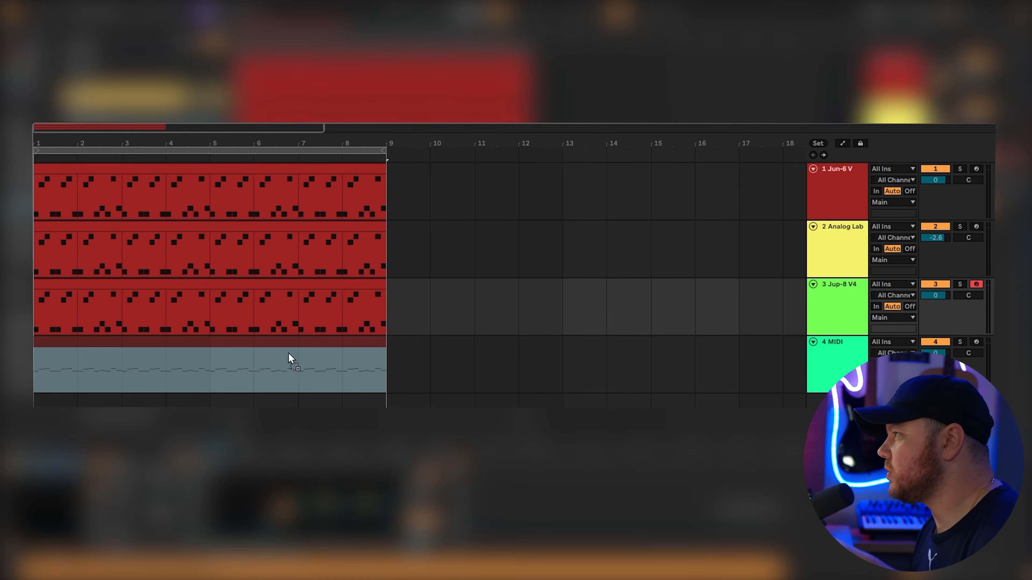
double_click(245, 353)
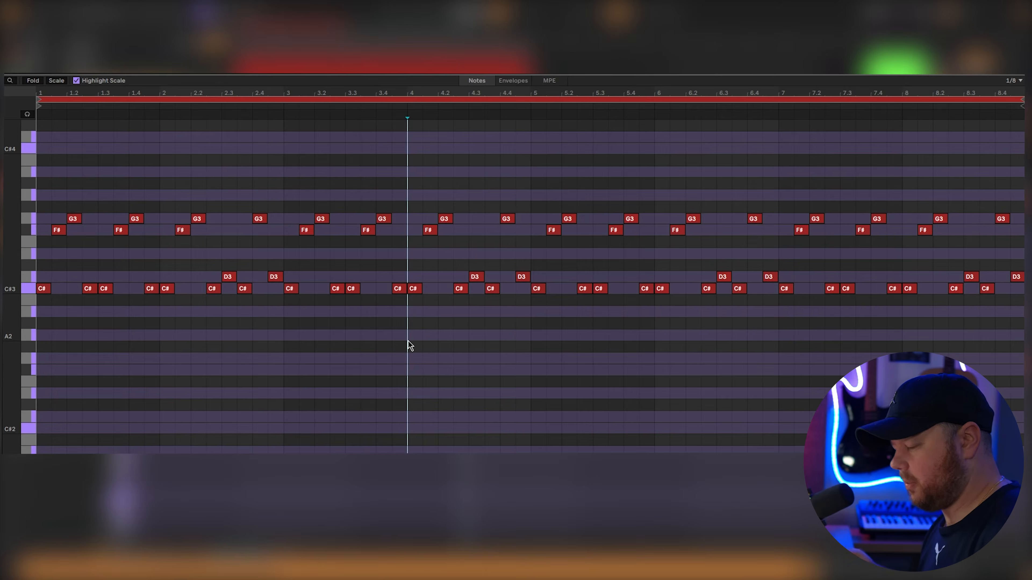
key(shift+Up)
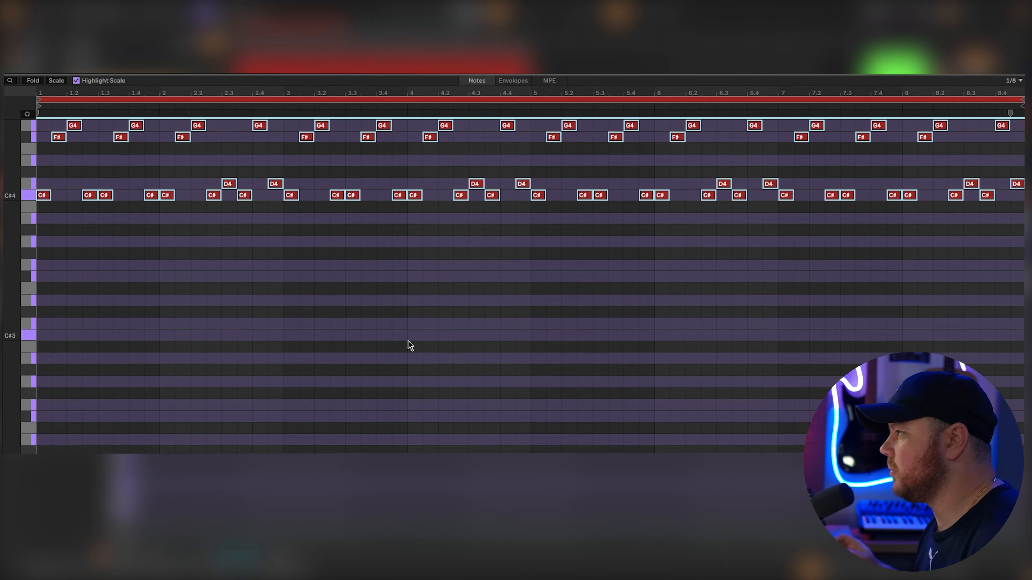
scroll(443, 334, up, 3)
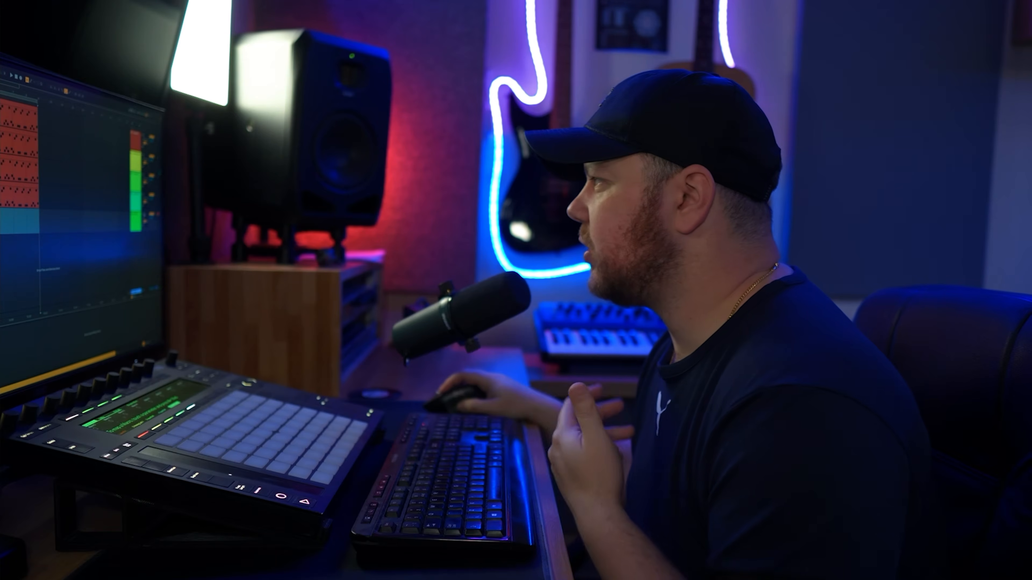
- Turn EQ Eight's band 1 into a low cut and set its frequency to 255 Hz during playback
click(224, 137)
click(224, 235)
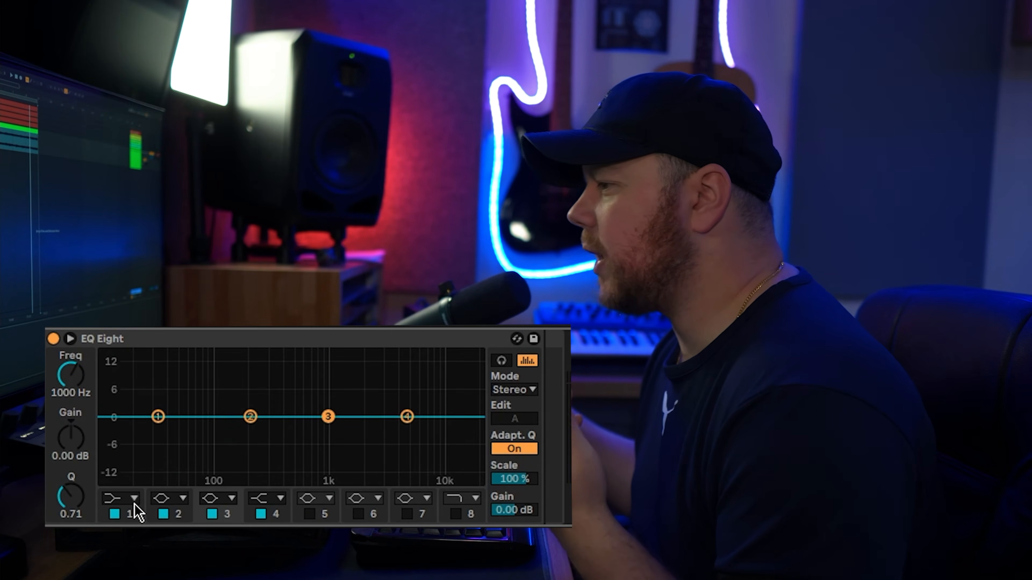
click(134, 499)
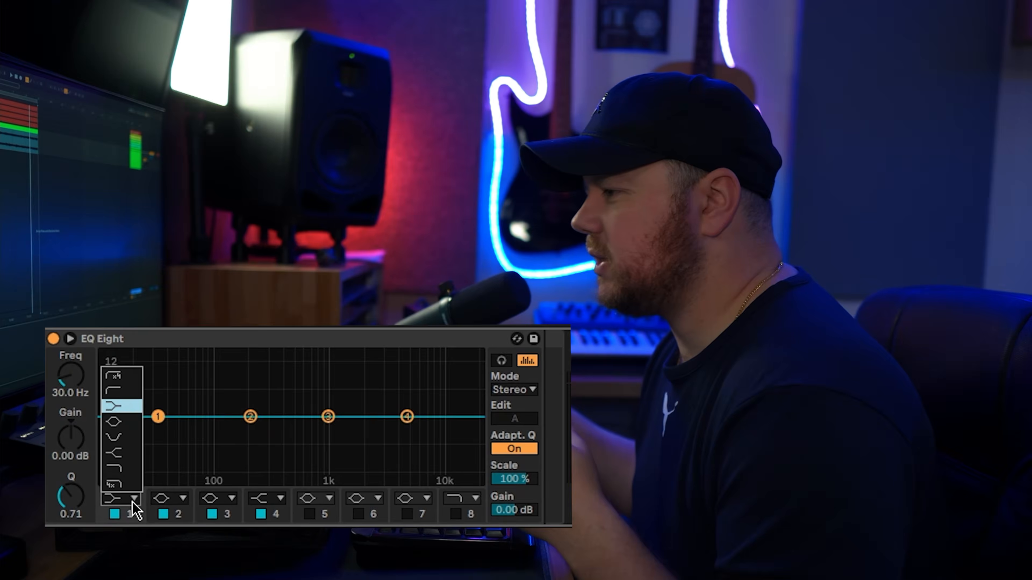
click(119, 391)
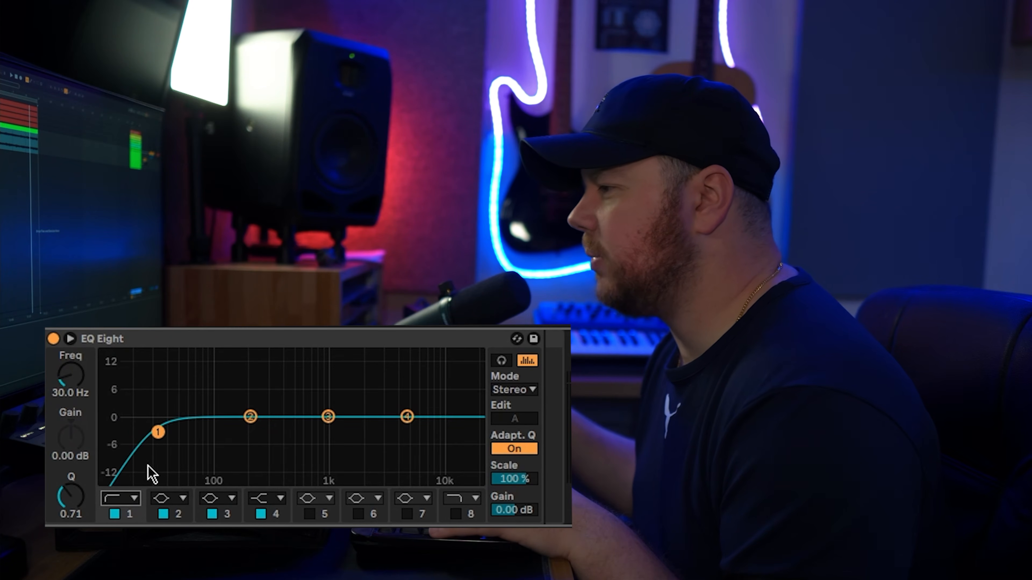
key(space)
drag(65, 378, 65, 338)
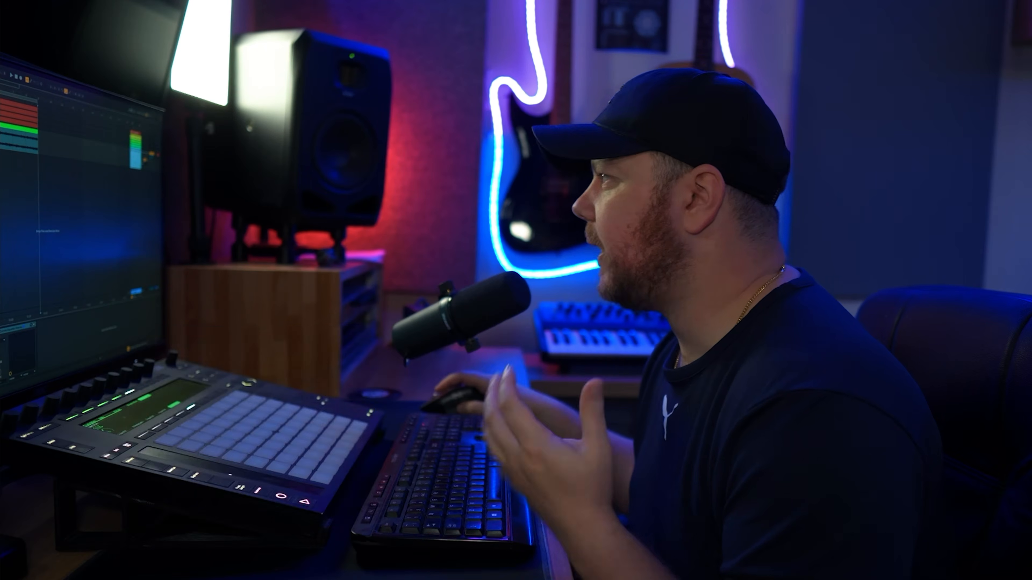
right_click(142, 61)
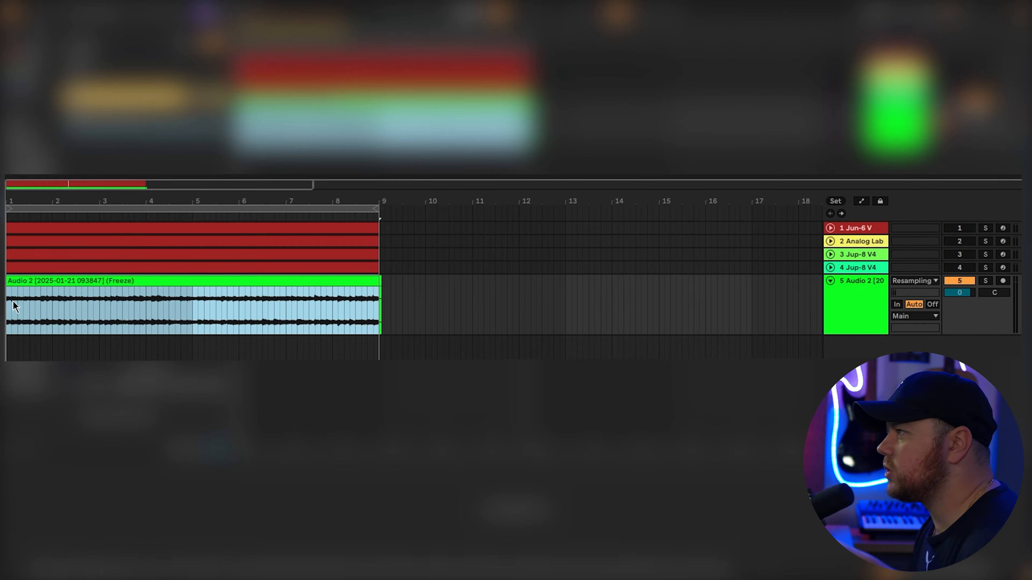
drag(36, 207, 36, 252)
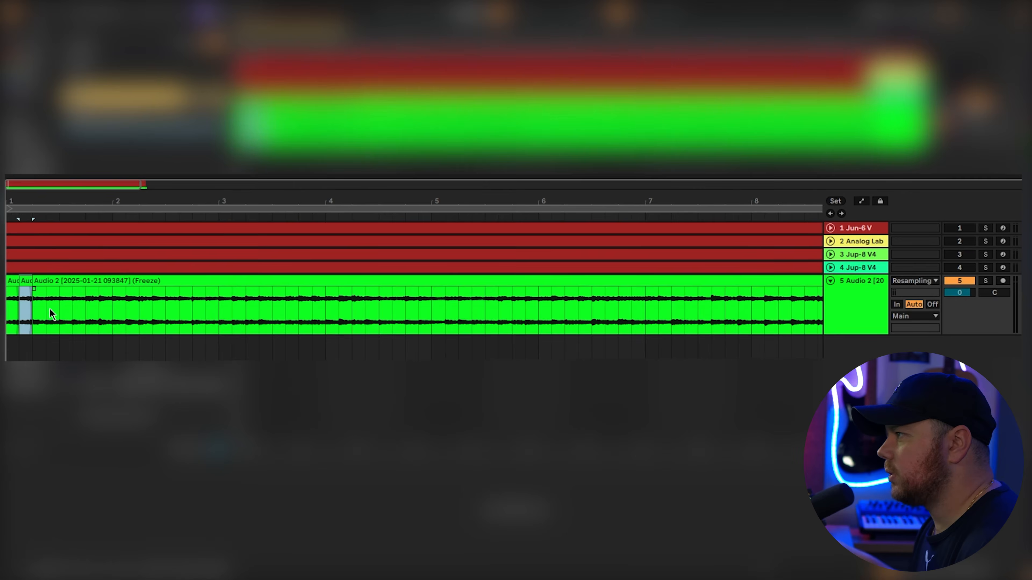
drag(49, 308, 34, 307)
key(ctrl+e)
key(ctrl+e)
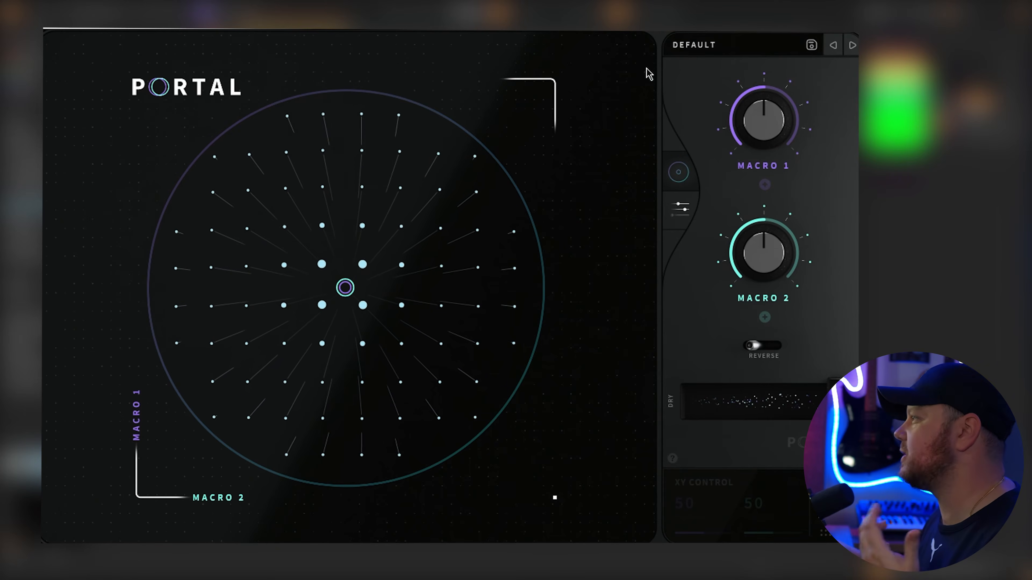
- Browse the presets available in the Portal effect
click(709, 53)
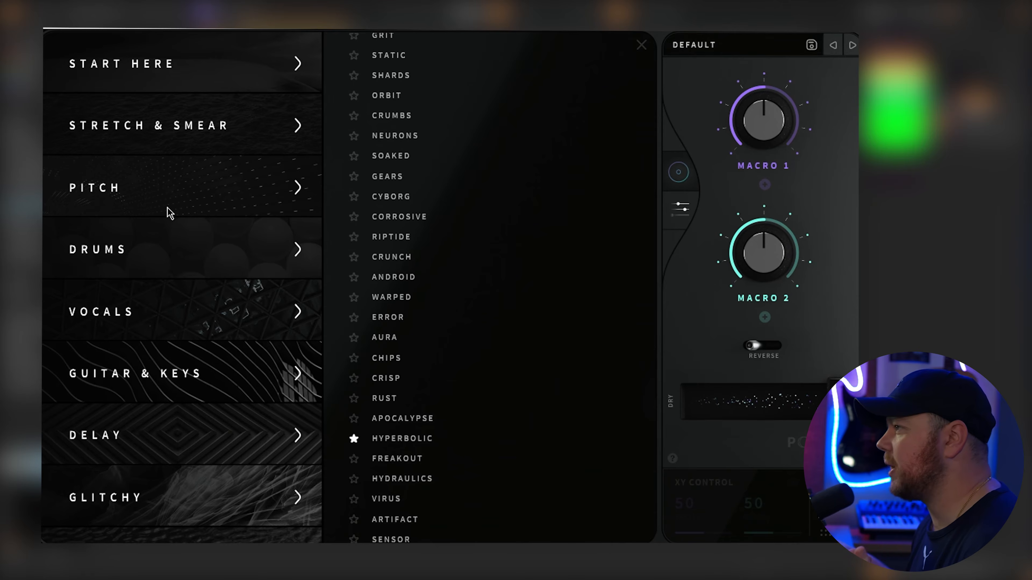
scroll(167, 215, down, 10)
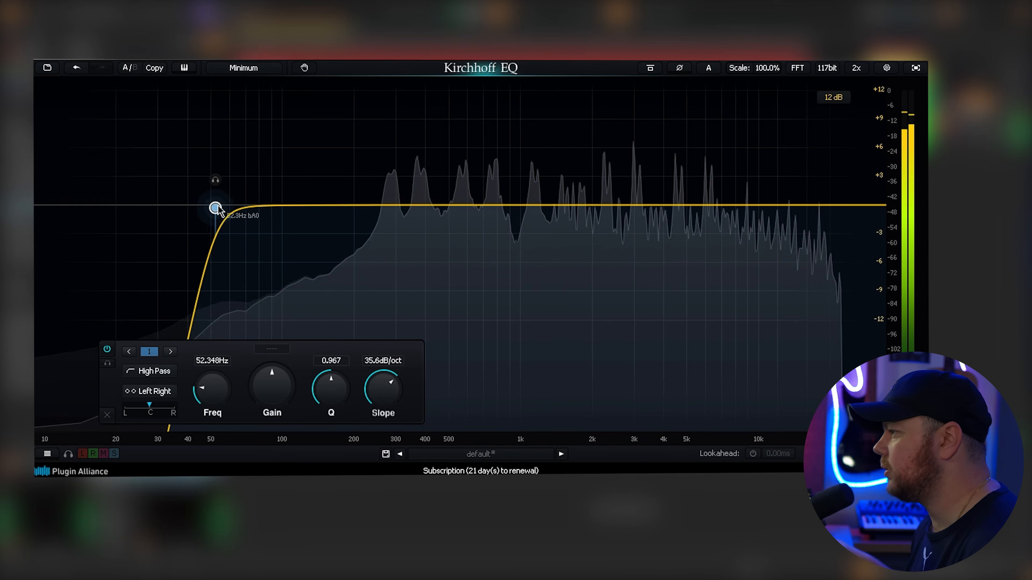
- Shape the Kirchhoff EQ with a low cut near 150 Hz, boosts of 1.97 dB at 604 Hz and 1.24 dB at 4775 Hz, and a dip near 1.8 kHz
drag(216, 208, 326, 208)
mouse_move(725, 206)
mouse_down()
mouse_move(723, 184)
mouse_move(722, 195)
mouse_up()
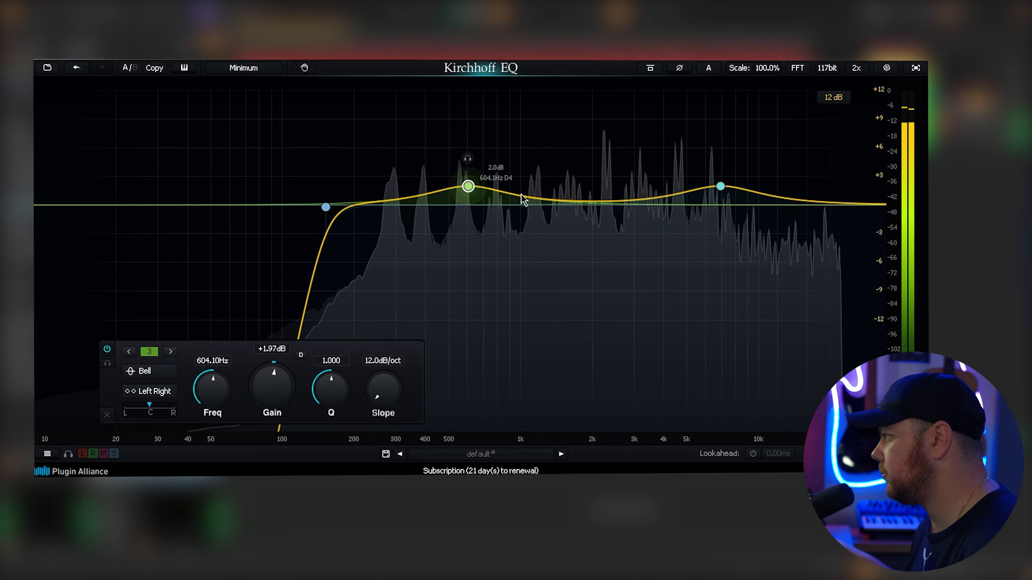
drag(694, 194, 693, 201)
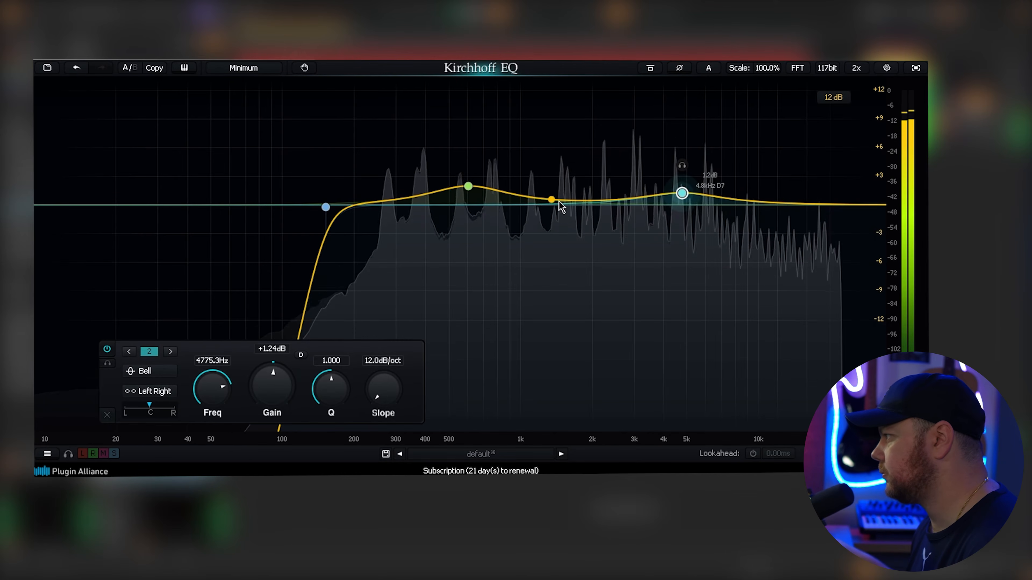
click(579, 210)
drag(579, 210, 580, 221)
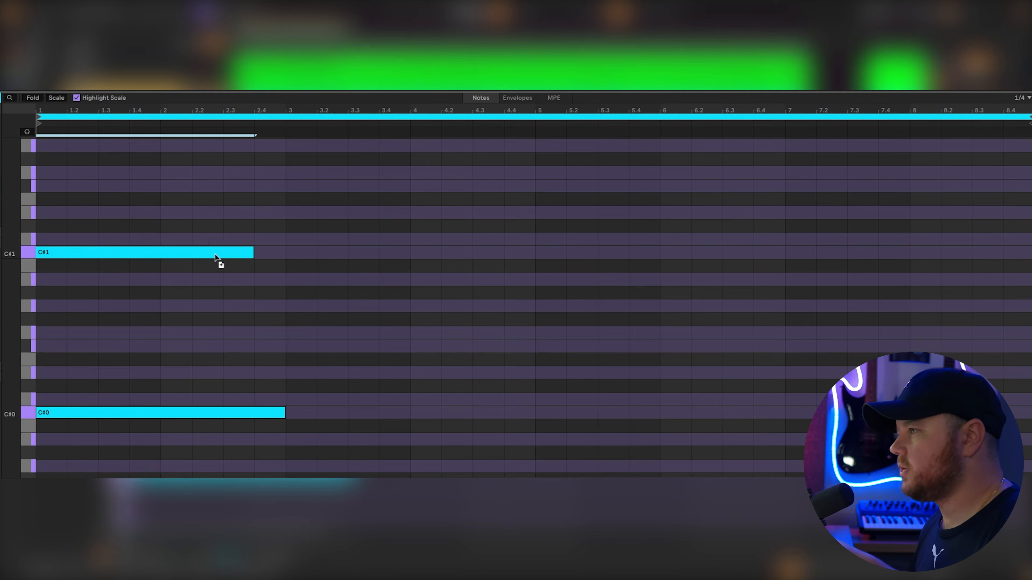
- Copy the two-bar C#1 and C#0 notes to the start of bar 5
key(space)
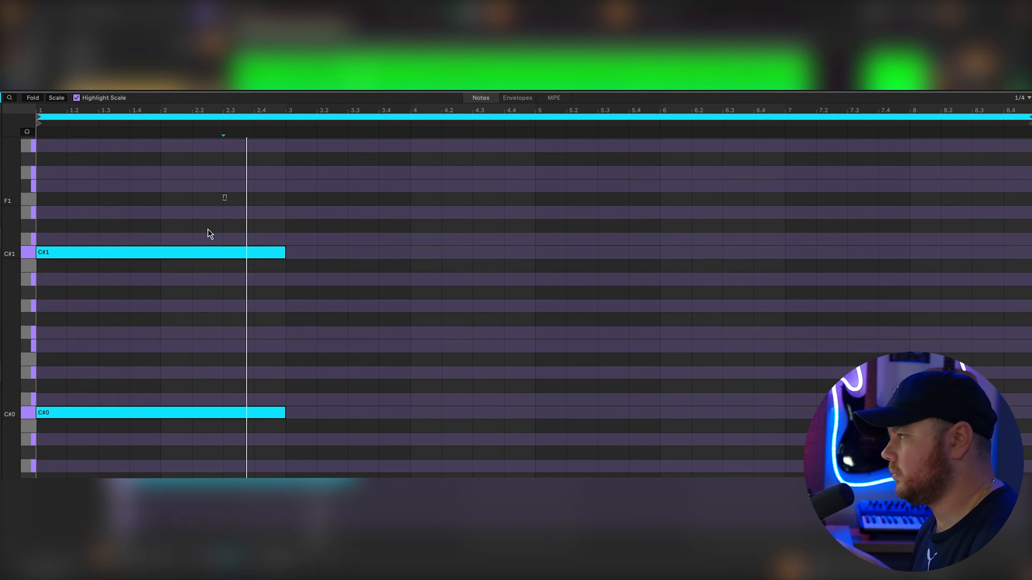
drag(151, 414, 657, 418)
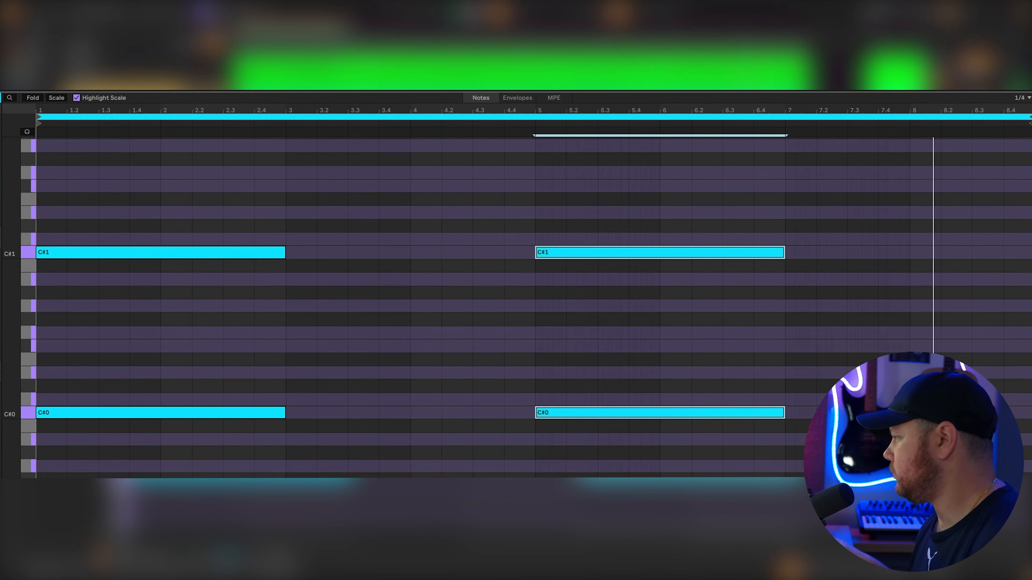
- Add D0 and D1 notes from 4.3 to bar 5, and place a higher-pitched copy of the pair at 8.3
click(478, 416)
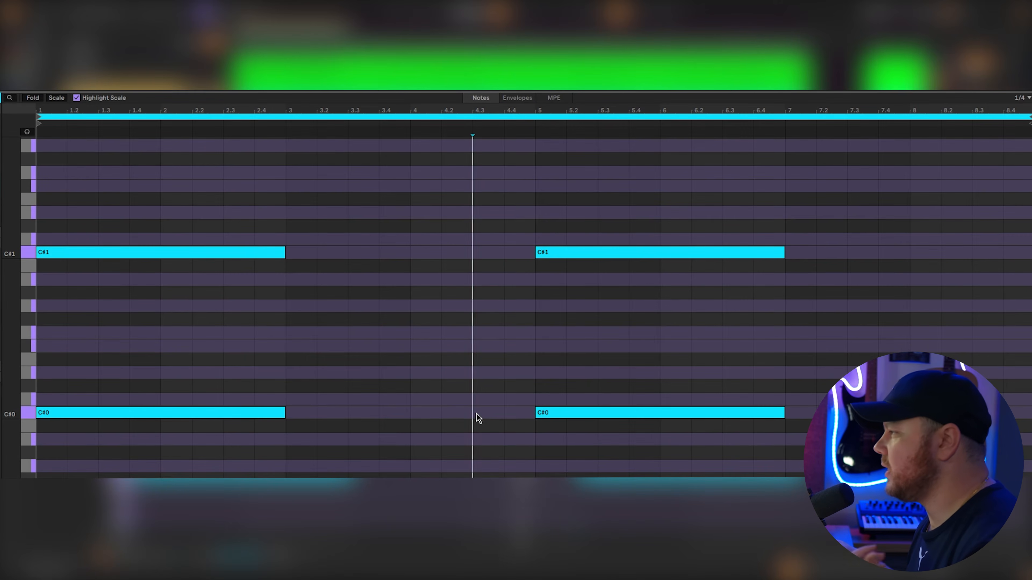
double_click(492, 401)
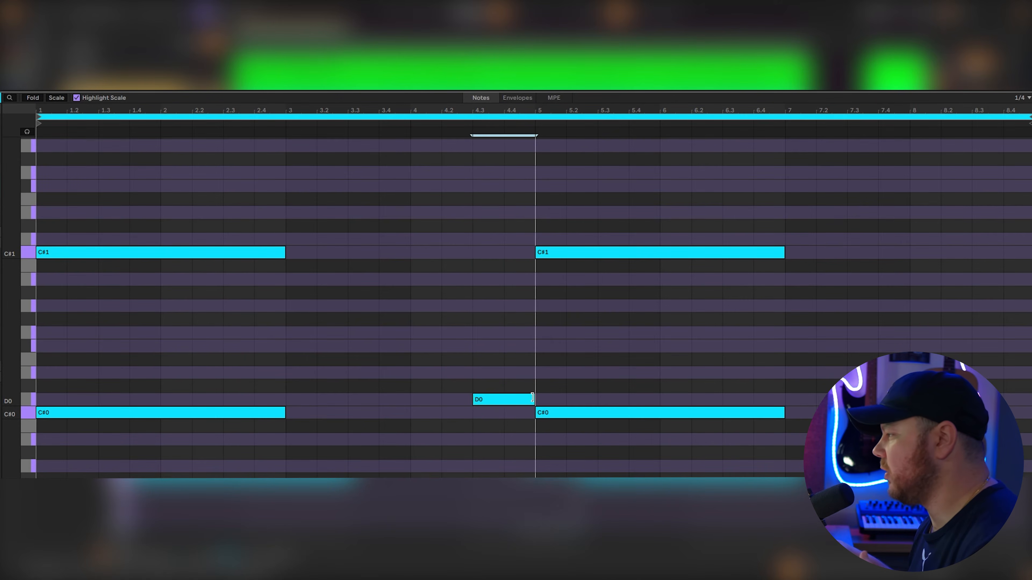
drag(505, 376, 505, 239)
drag(452, 223, 1010, 335)
key(space)
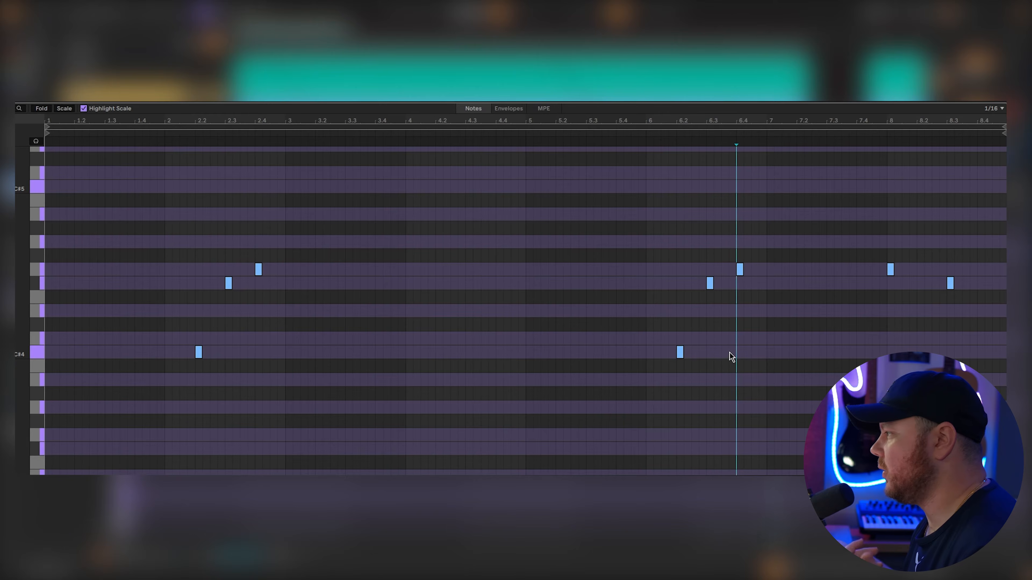
- Play and examine the Analog Lab V clip's note pattern and the Replika delay settings
click(190, 354)
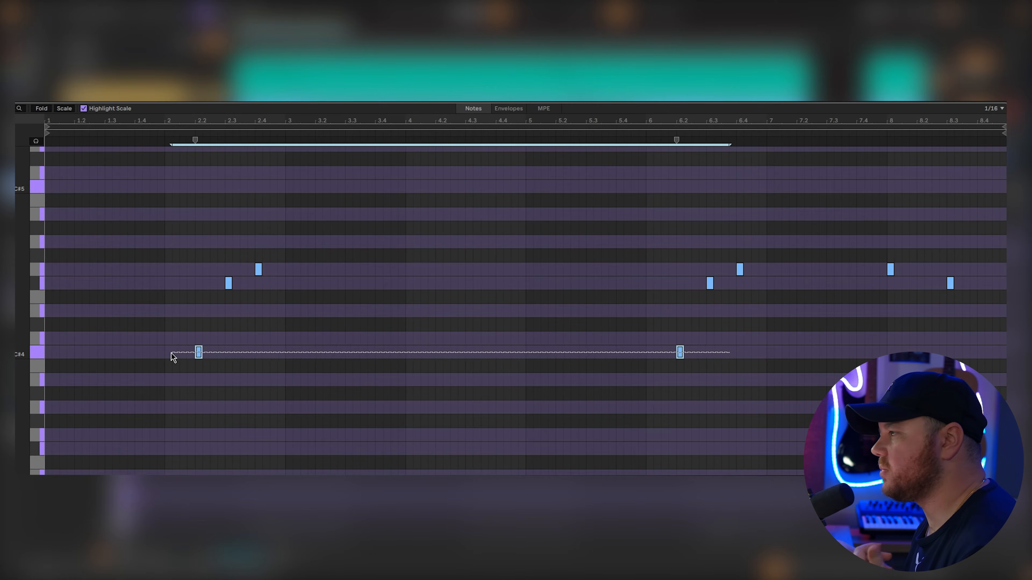
drag(199, 291, 300, 256)
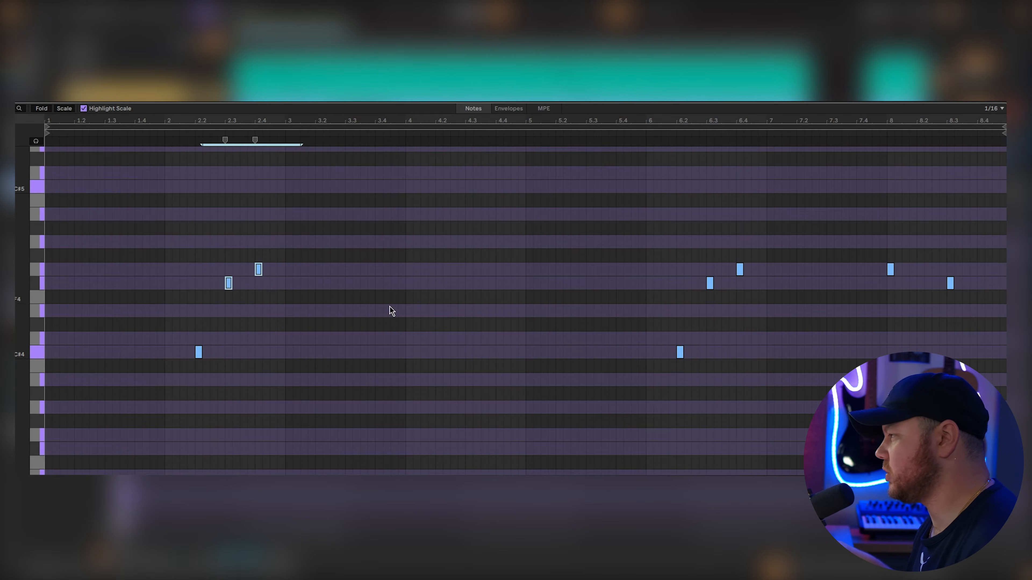
click(931, 407)
key(space)
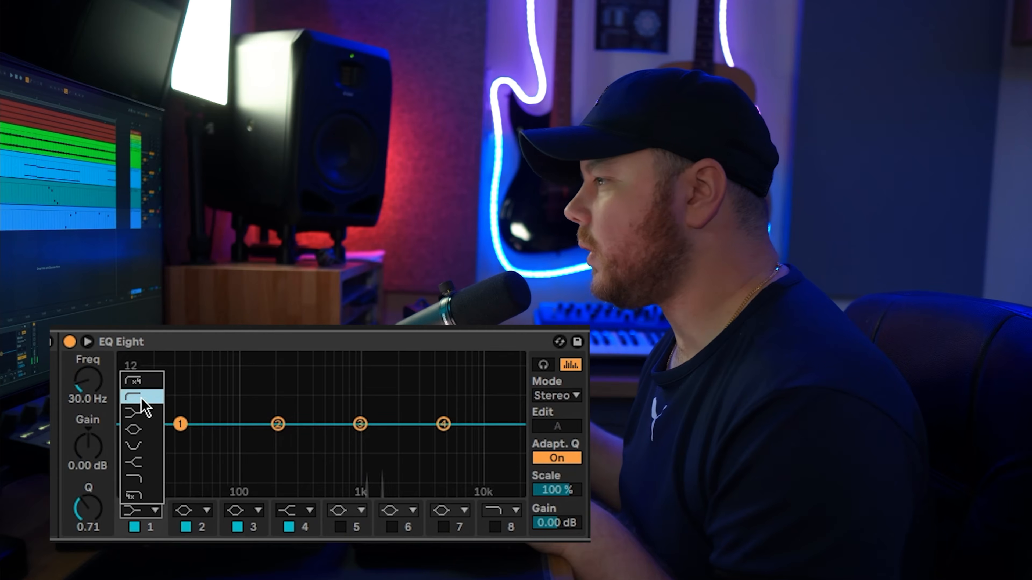
click(142, 402)
drag(179, 437, 292, 440)
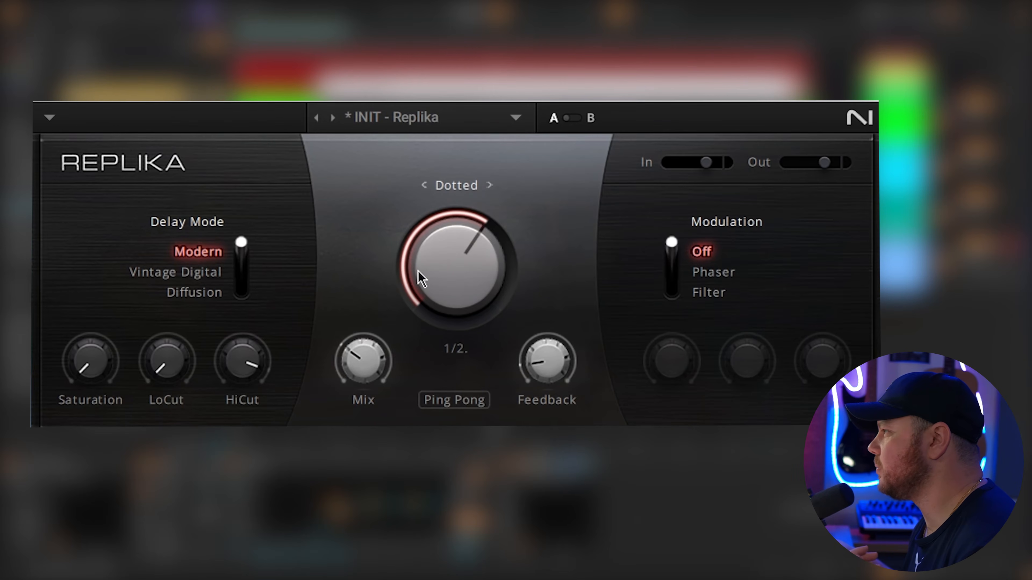
mouse_move(363, 374)
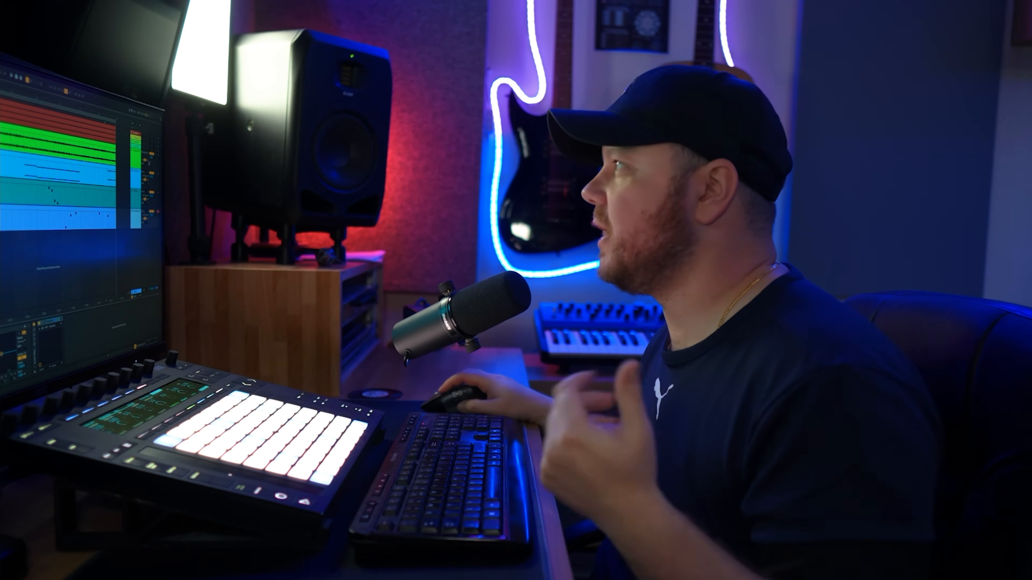
- Show the mixer and switch the Nexus track to split stereo panning with its right channel at 14R
key(Tab)
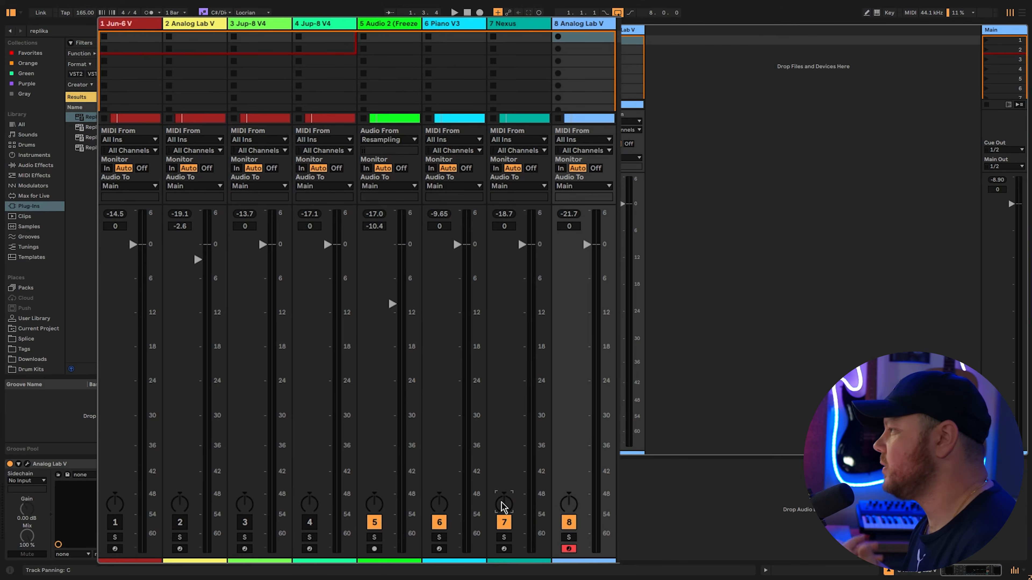
right_click(504, 513)
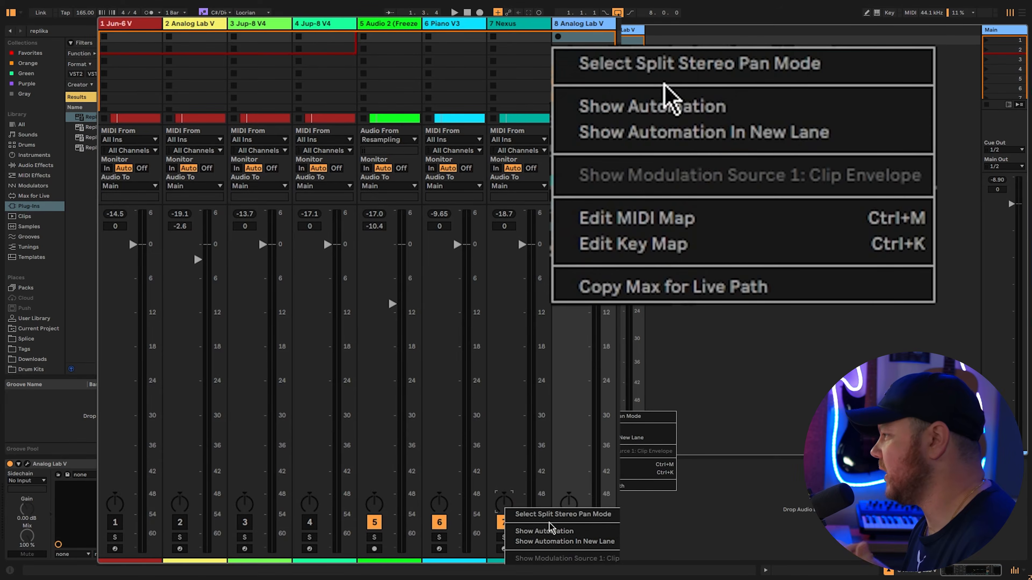
click(560, 514)
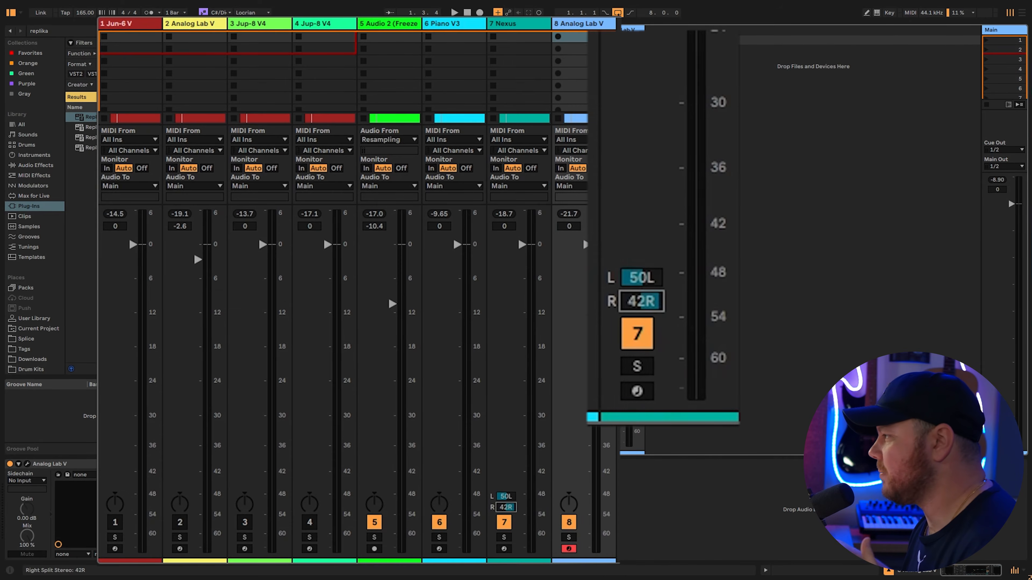
drag(506, 507, 505, 518)
- Switch track 8, Analog Lab V, to split stereo panning with its left channel at 5L, and fine-tune the Nexus right channel to about 11R
right_click(571, 505)
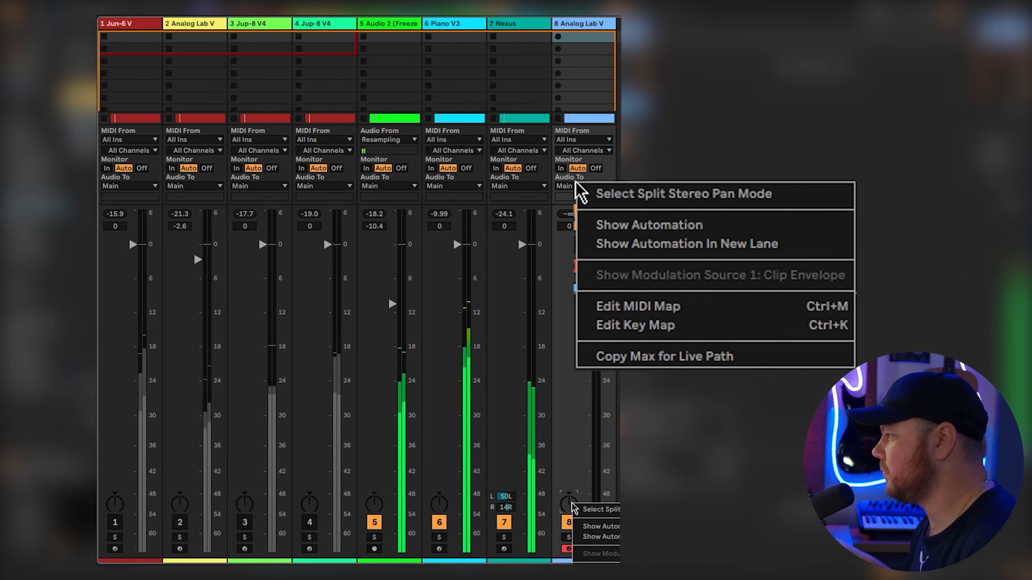
click(601, 511)
drag(566, 496, 567, 525)
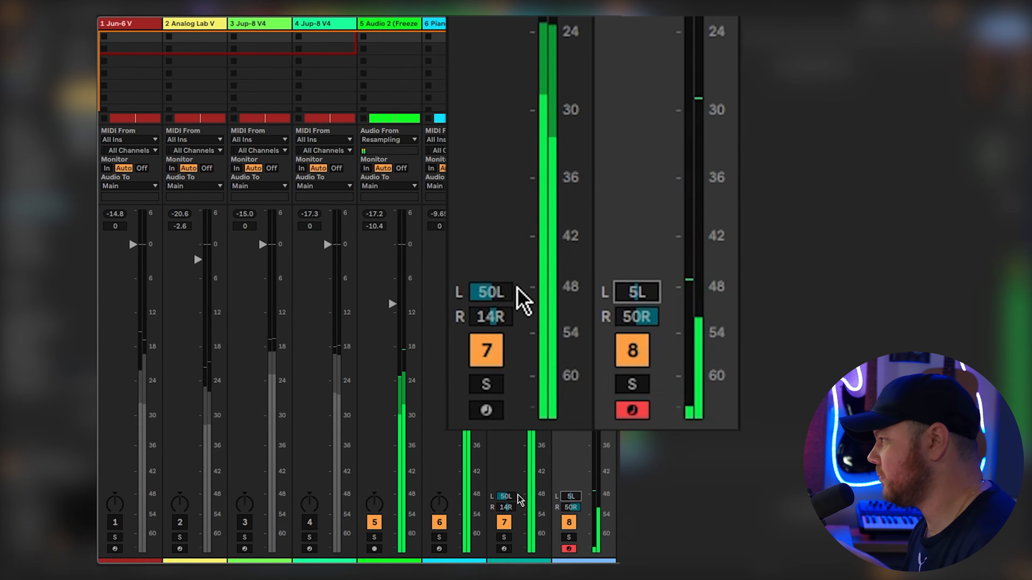
drag(507, 504, 507, 506)
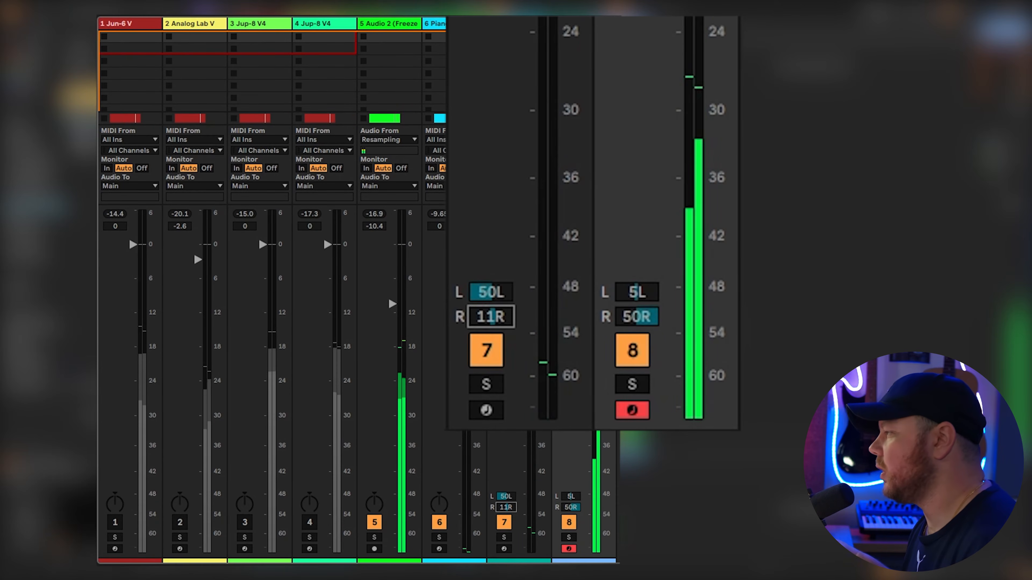
drag(508, 505, 508, 507)
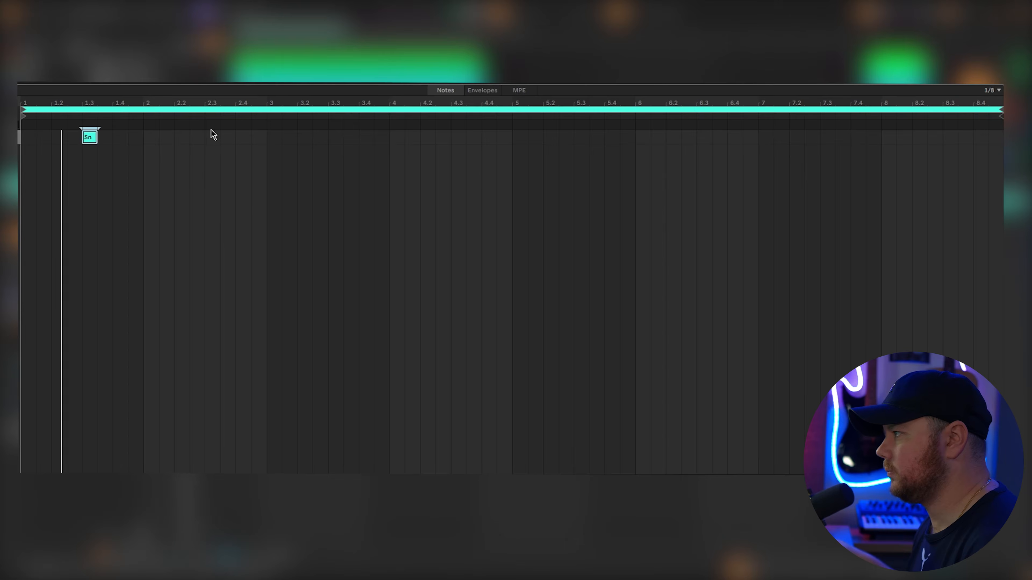
- Add snare notes on beat 3 of bars 2 to 8, plus second-snare accents on the row above in bars 2, 4, 6 and 7
click(211, 137)
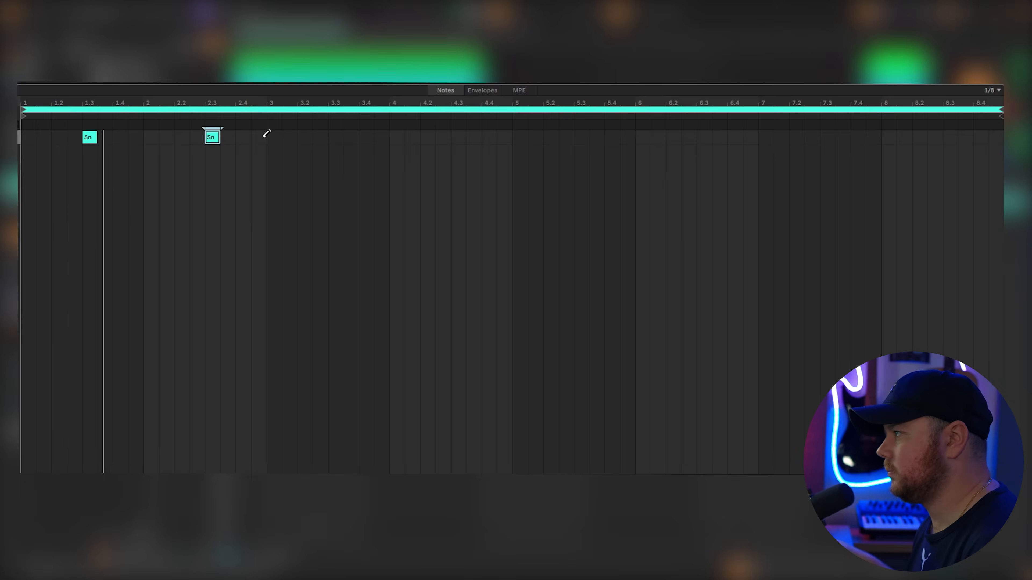
click(335, 137)
click(458, 137)
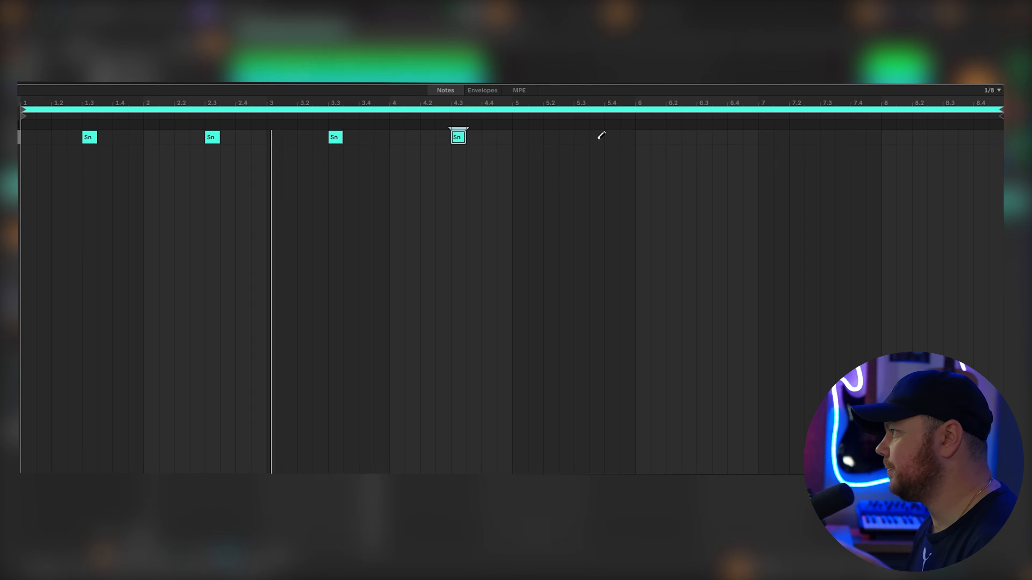
click(581, 137)
click(703, 137)
click(826, 137)
click(949, 137)
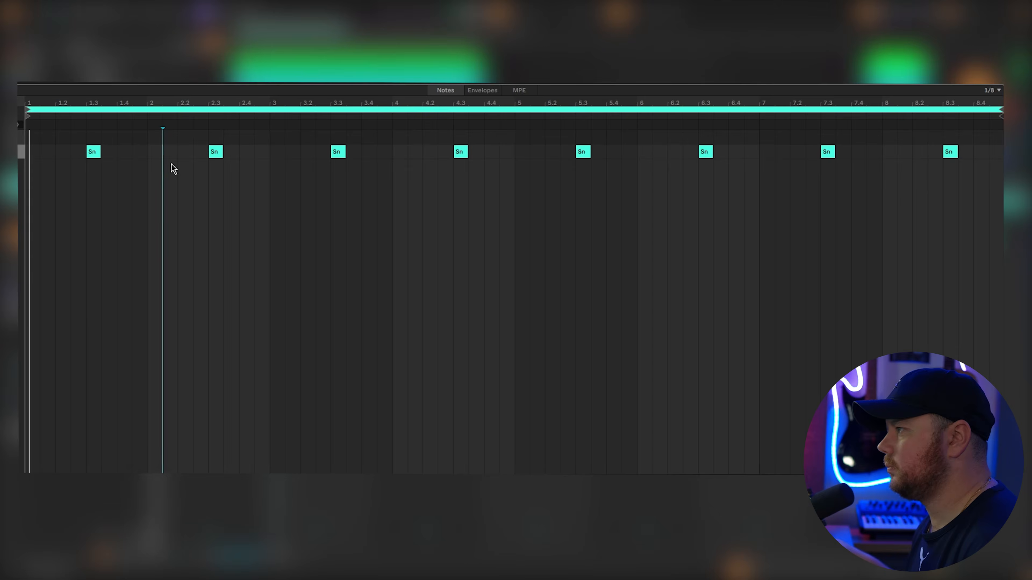
click(171, 140)
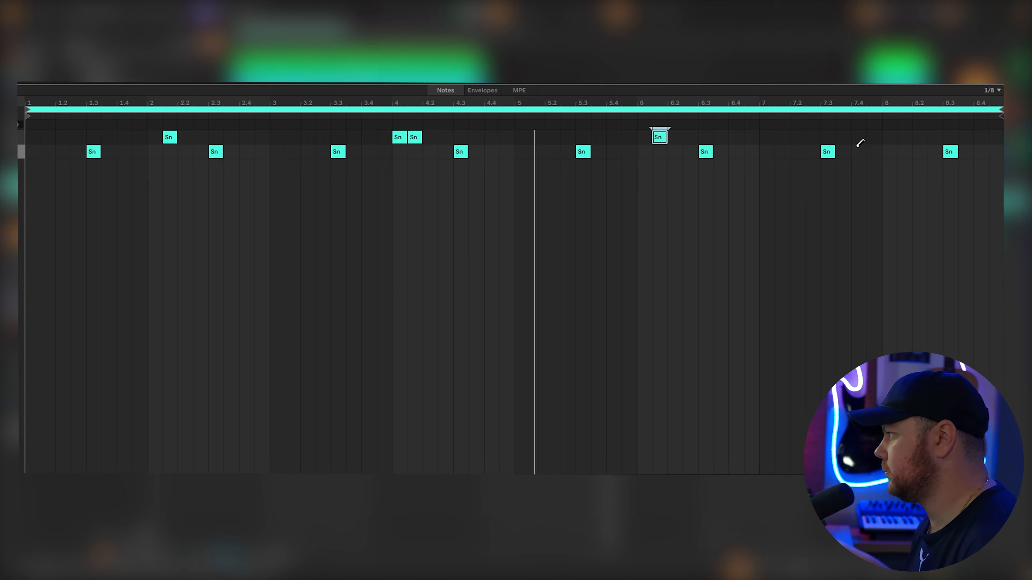
click(781, 137)
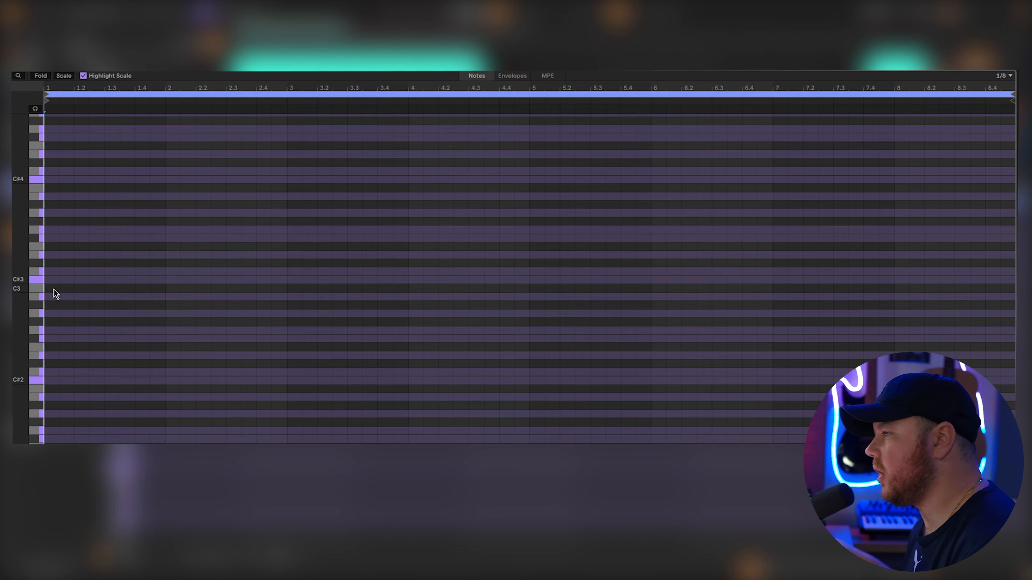
- Start the hi-hat clip with a C3 eighth note at bar 1 and duplicate it into a continuous run of eighth notes
double_click(53, 289)
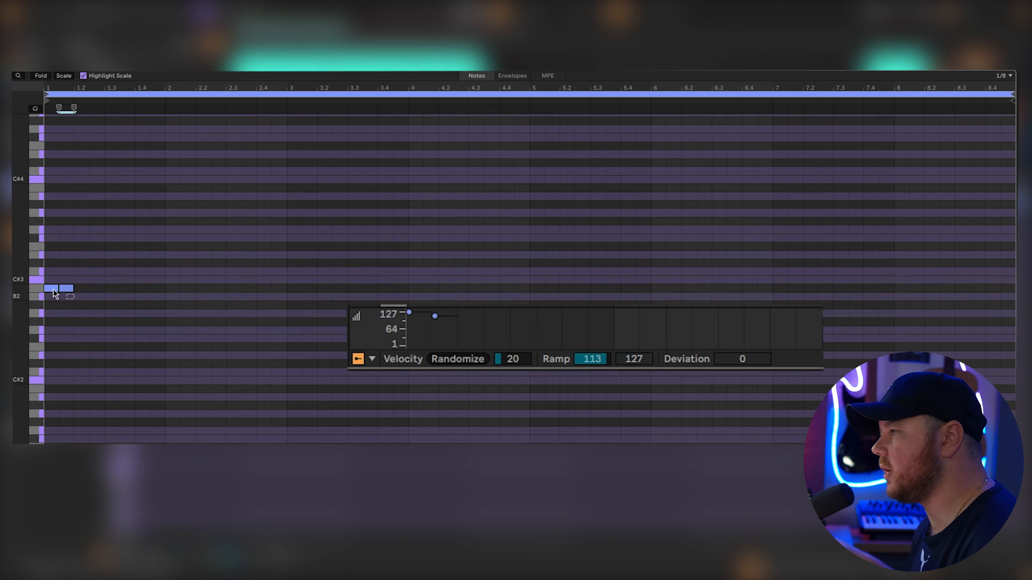
key(super+d)
key(super+d)
key(super+d)
key(super+d)
key(super+d)
key(super+d)
key(super+d)
key(super+d)
key(super+d)
key(super+d)
key(super+d)
key(super+d)
key(super+d)
key(super+d)
key(super+d)
key(super+d)
key(super+d)
key(super+d)
key(super+d)
key(super+d)
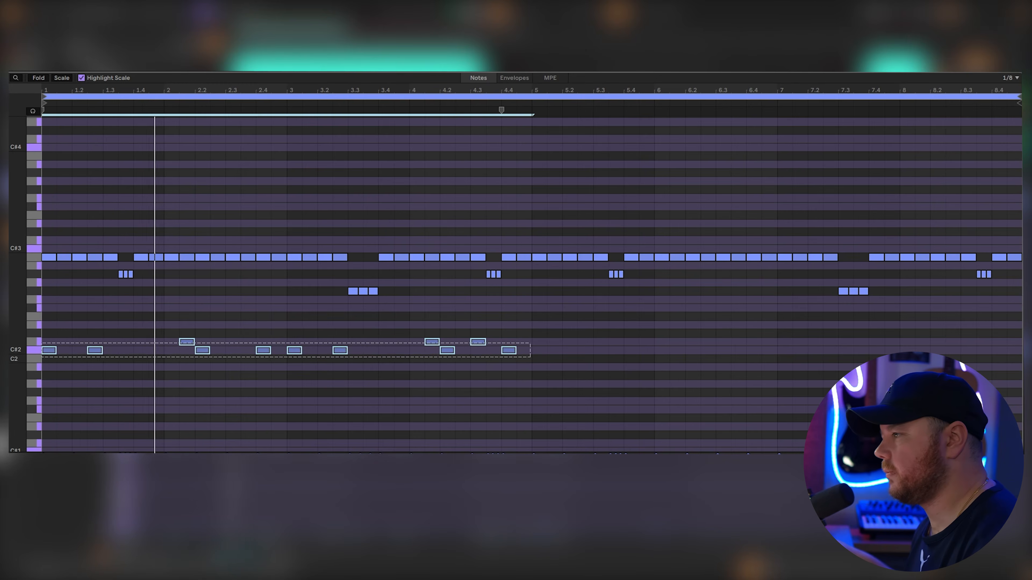
- Duplicate the four-bar pattern of low C#2 and D2 notes into bars 5 to 8 and add a D2 note at the end of bar 7
key(ctrl+d)
double_click(891, 343)
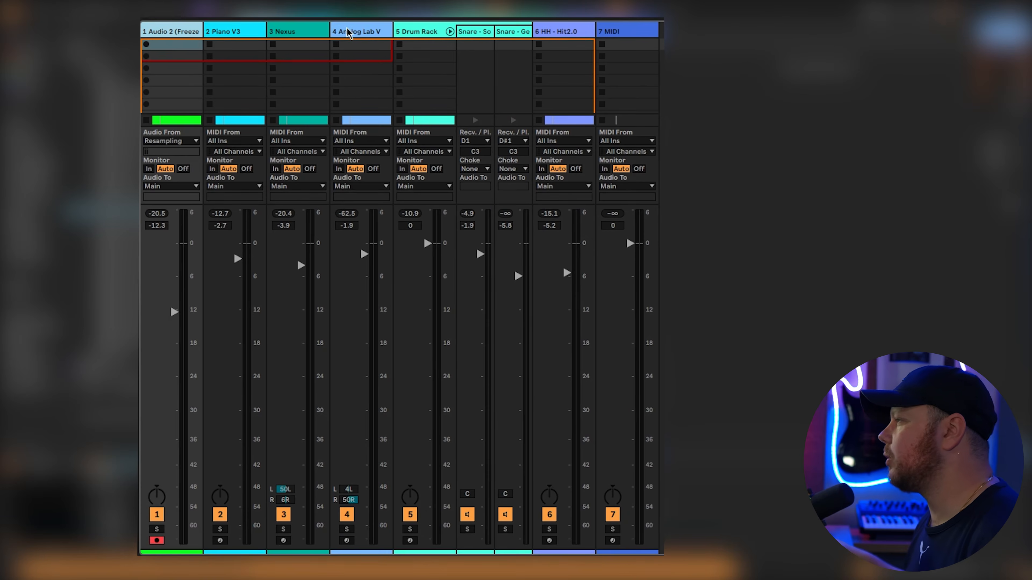
- Load the 808 - Spinz Hard sample onto a track and set its sampler to 1-Shot mode
click(377, 264)
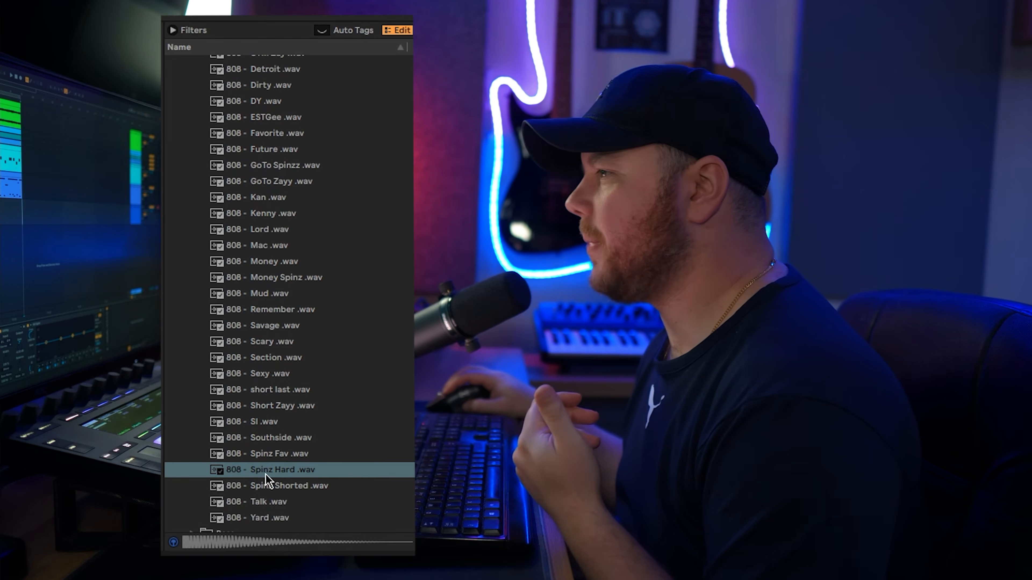
click(266, 473)
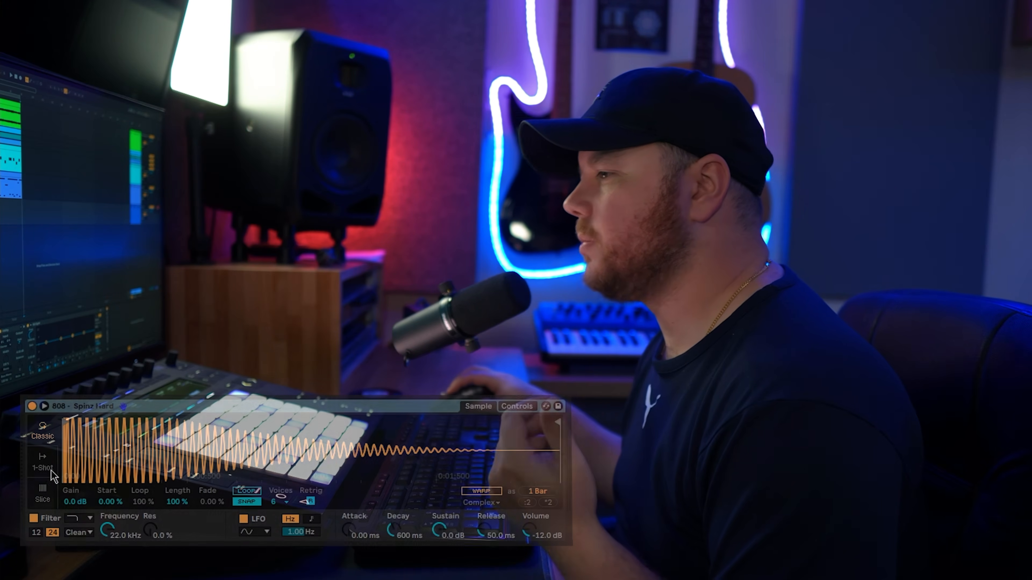
click(43, 468)
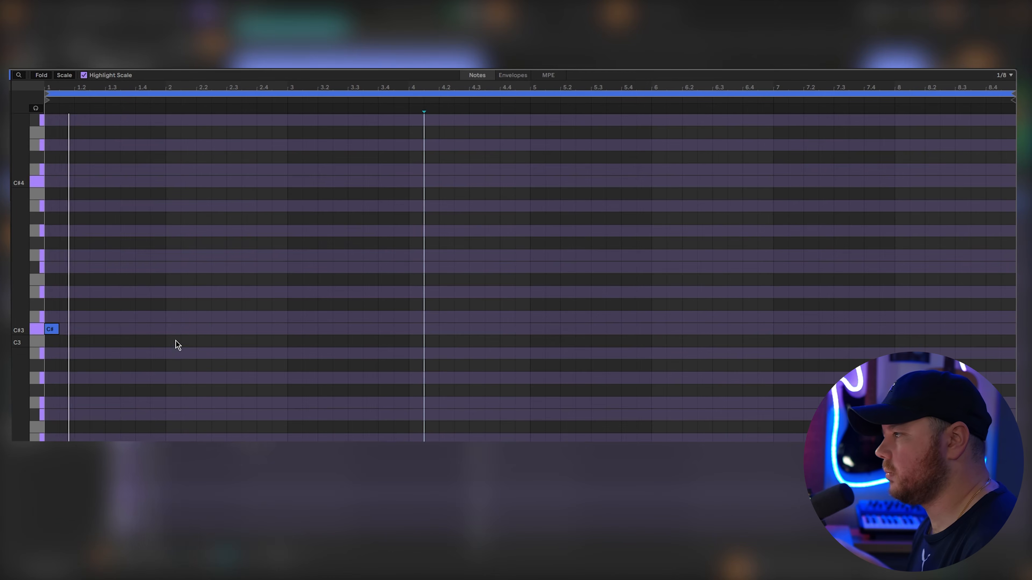
- Write the 808 line through bar 7 with C#3 hits, G3 and F#3 accents, and a pair of 1/16 notes at 7.3.3
double_click(198, 330)
double_click(294, 330)
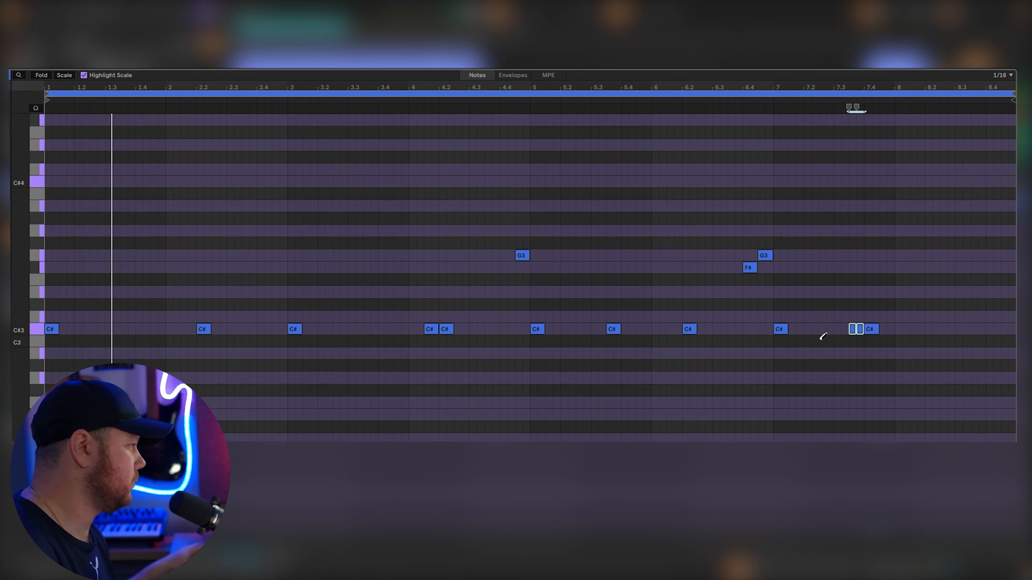
right_click(822, 337)
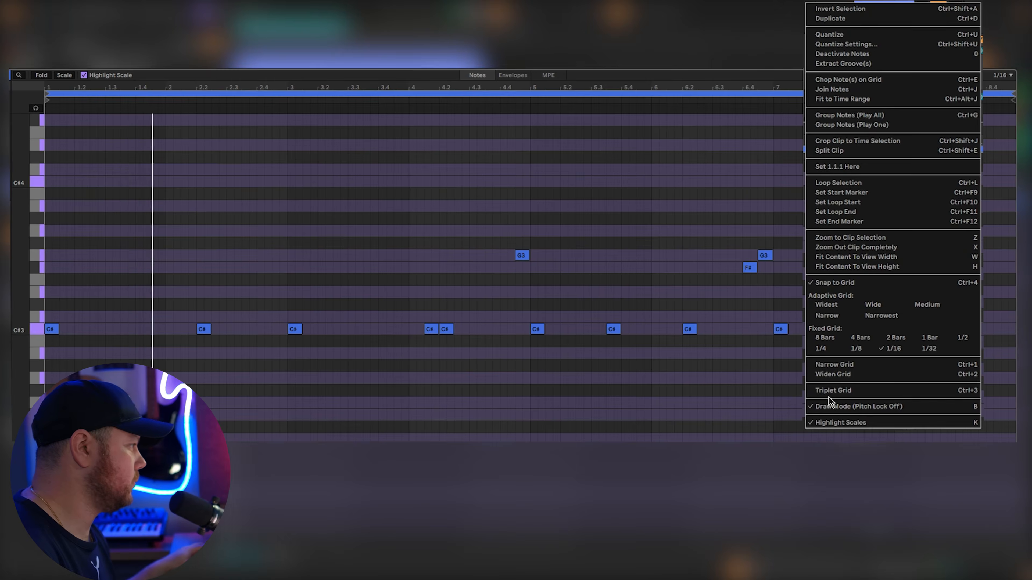
click(833, 405)
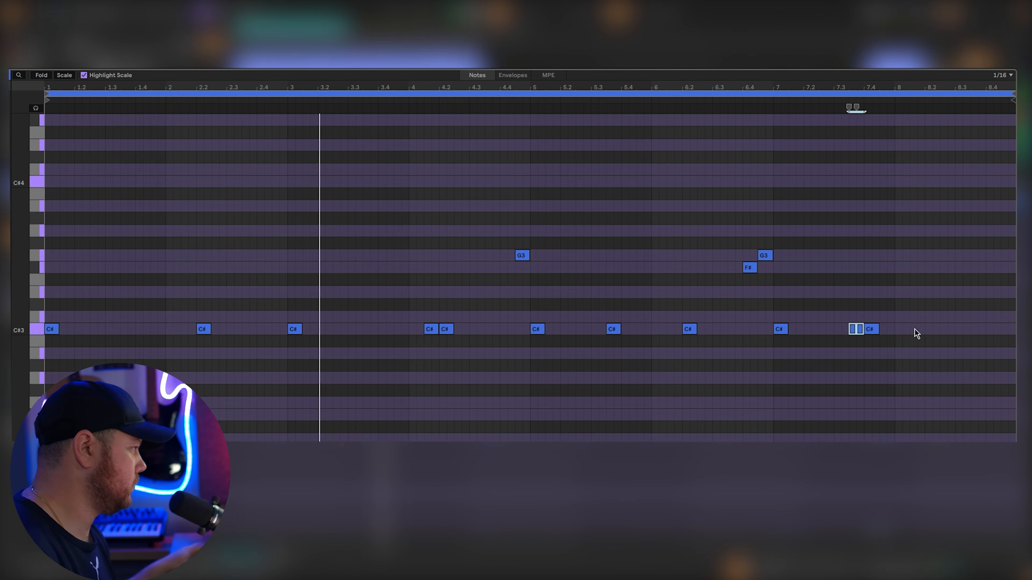
- Finish the 808 line with an F#3 note at 8.4 and a C#3 note just before it, and set the grid to 1/8
right_click(914, 331)
click(818, 407)
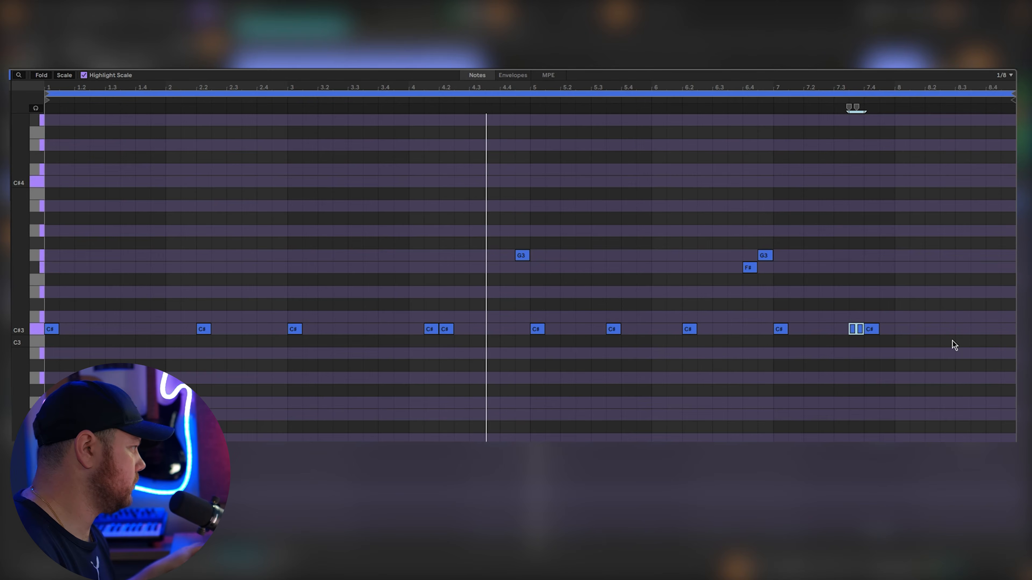
click(996, 269)
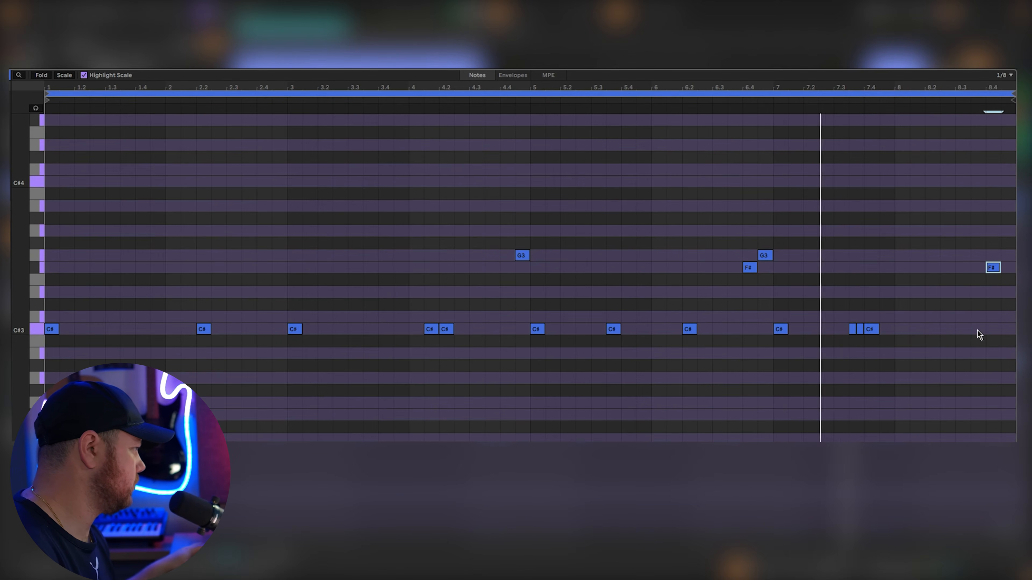
right_click(991, 307)
click(928, 360)
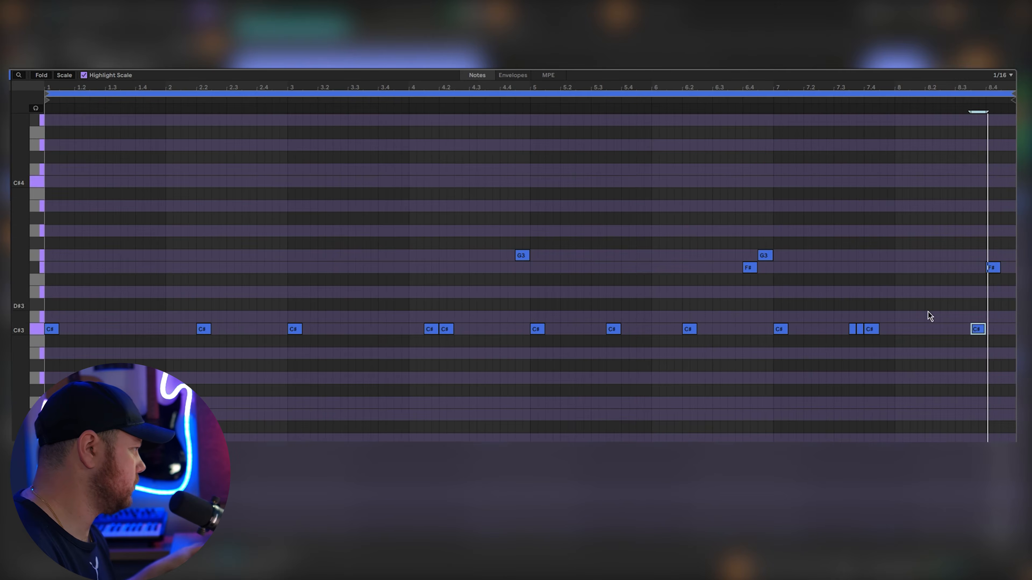
click(998, 267)
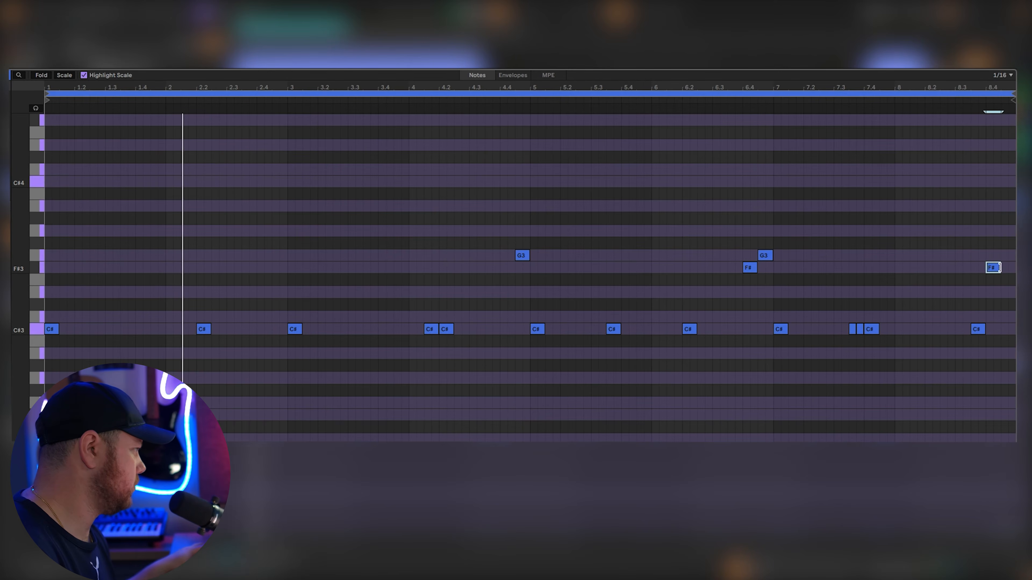
key(ctrl+d)
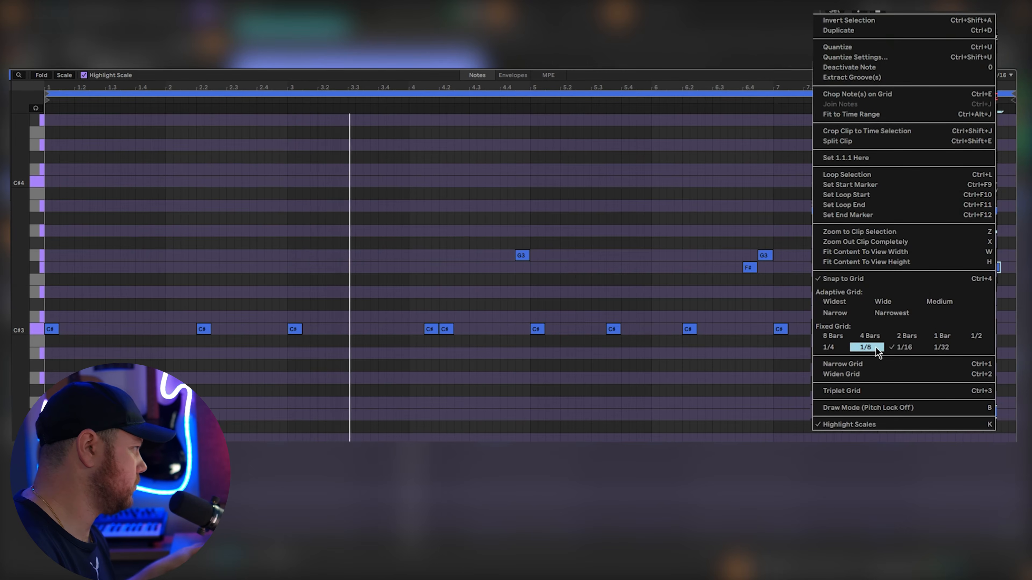
click(866, 347)
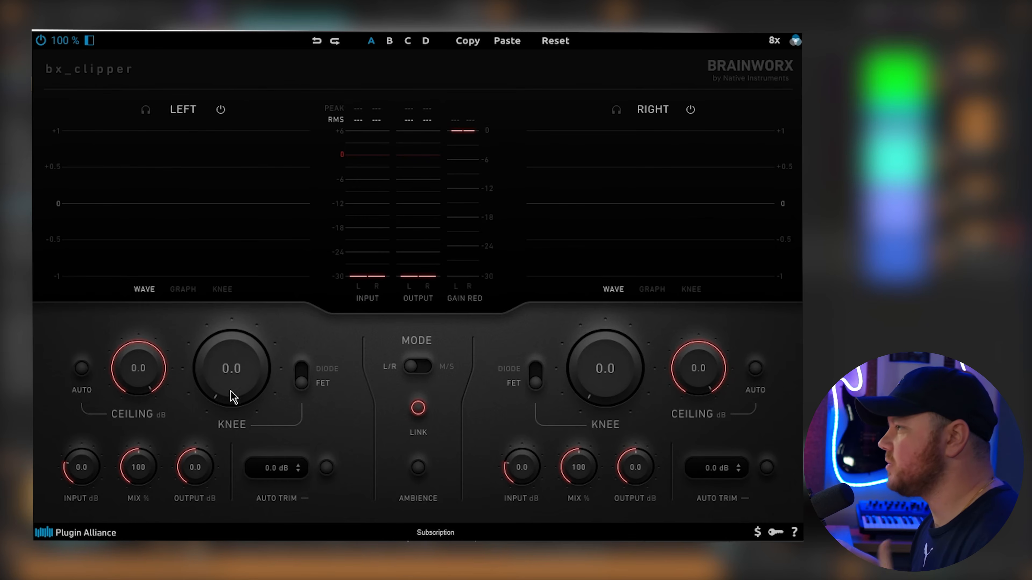
- Set the bx_clipper ceiling to -0.2 dB and the knee to 2.0 for both linked channels
scroll(138, 385, down, 3)
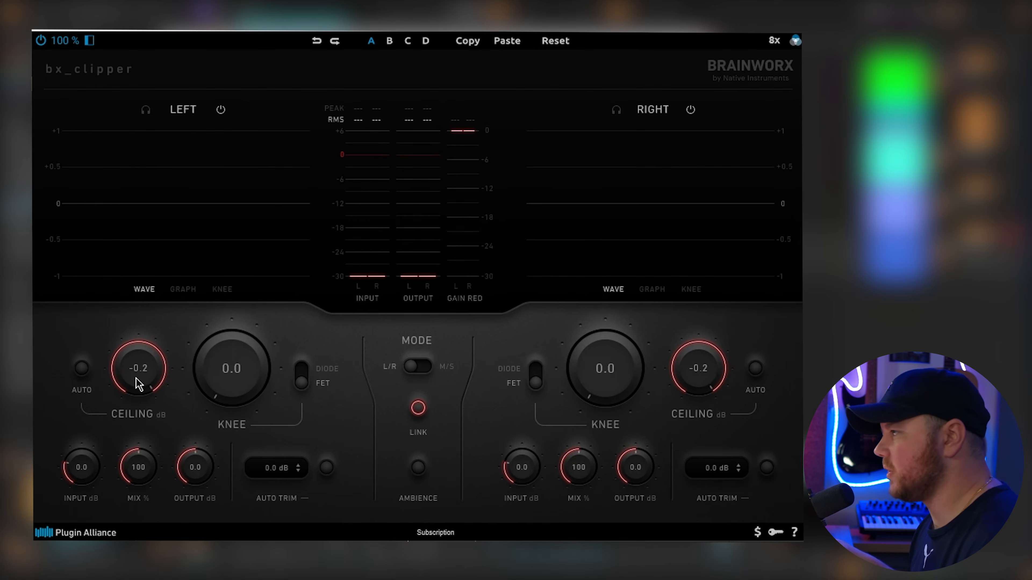
drag(232, 386, 241, 348)
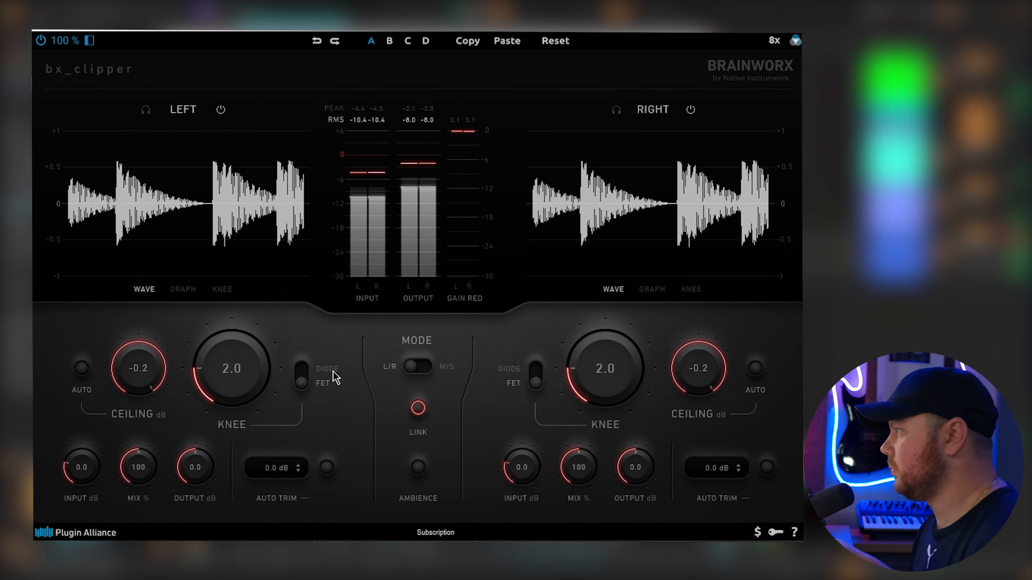
scroll(231, 369, up, 9)
scroll(233, 369, down, 7)
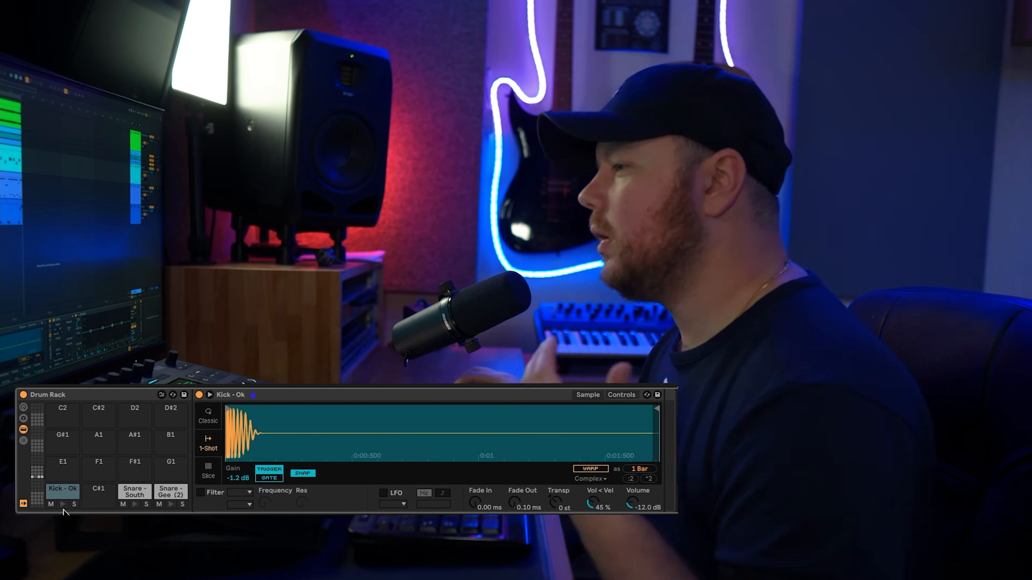
- Audition the Kick - Ok pad in the Drum Rack and open the Controls page of the HH - Hit2.0 sampler
click(62, 504)
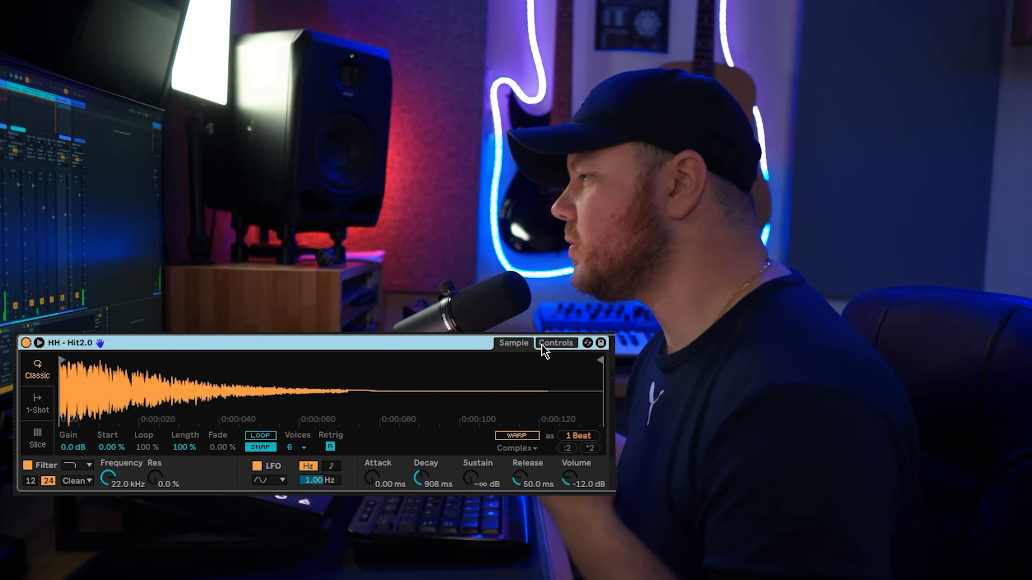
click(556, 344)
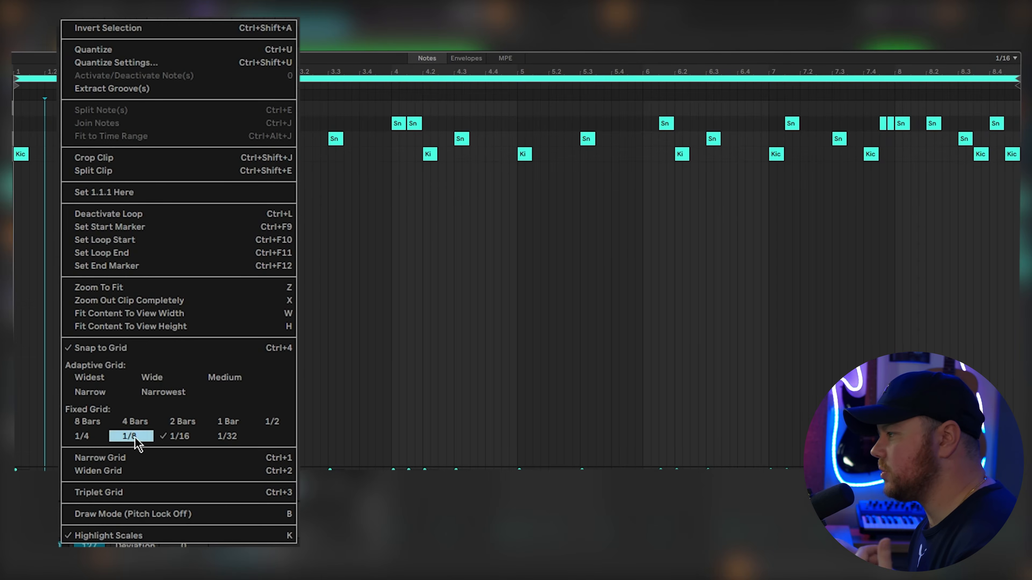
- Extend the open-hat (OH) row of the drum clip with notes at 5, 6.2, 7, 8 and 8.3
click(143, 430)
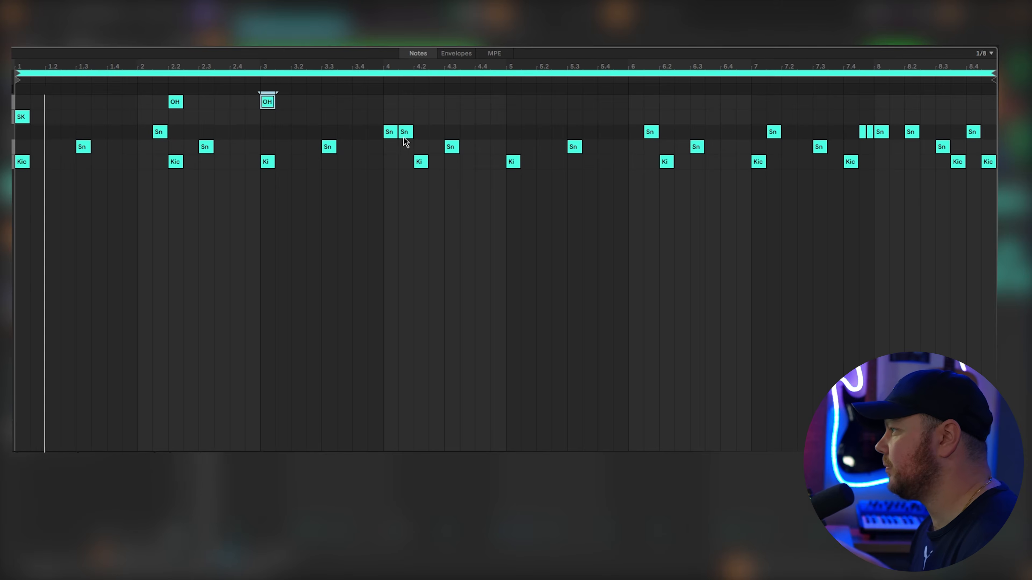
double_click(517, 104)
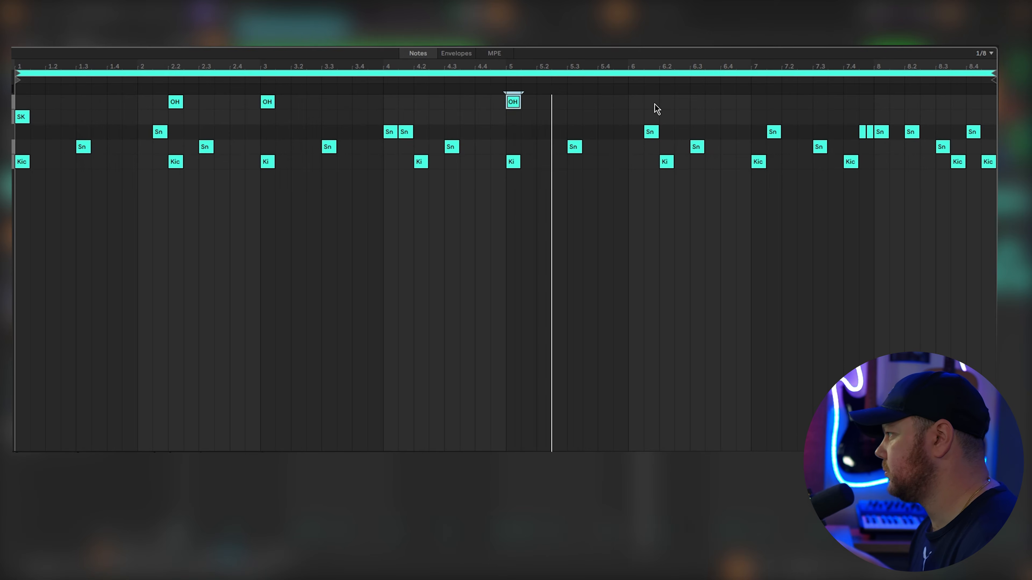
double_click(666, 103)
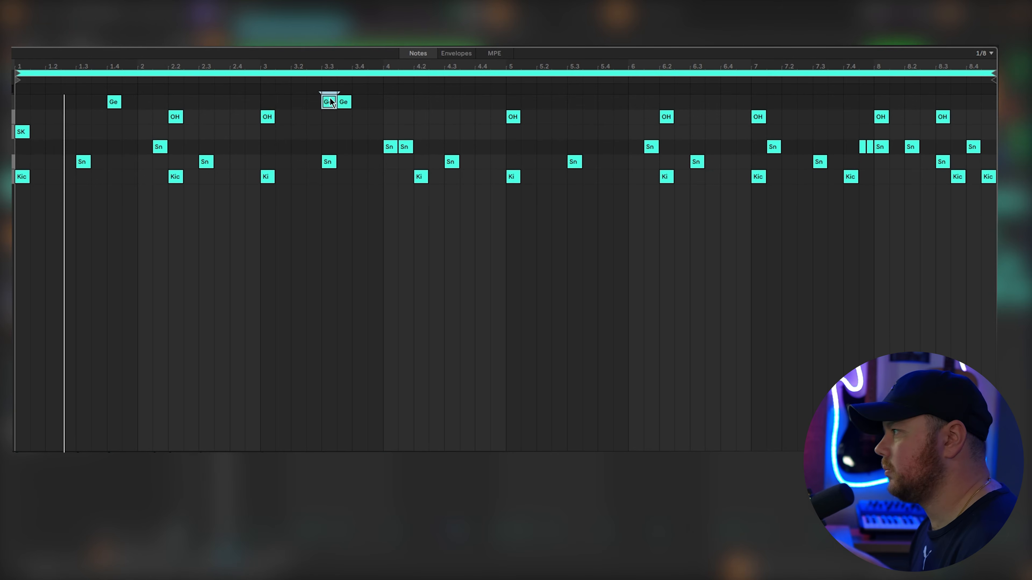
- Add Ge notes at 1.4, 3.3.3 and 3.4, and duplicate the four-bar pattern into bars 5 to 8
double_click(329, 102)
double_click(359, 103)
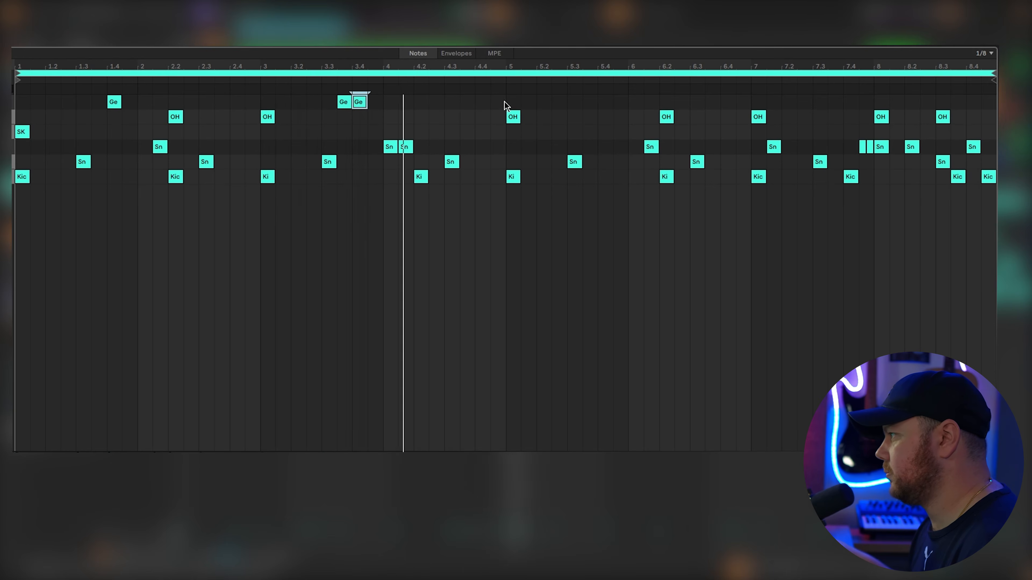
drag(512, 109, 16, 102)
key(ctrl+d)
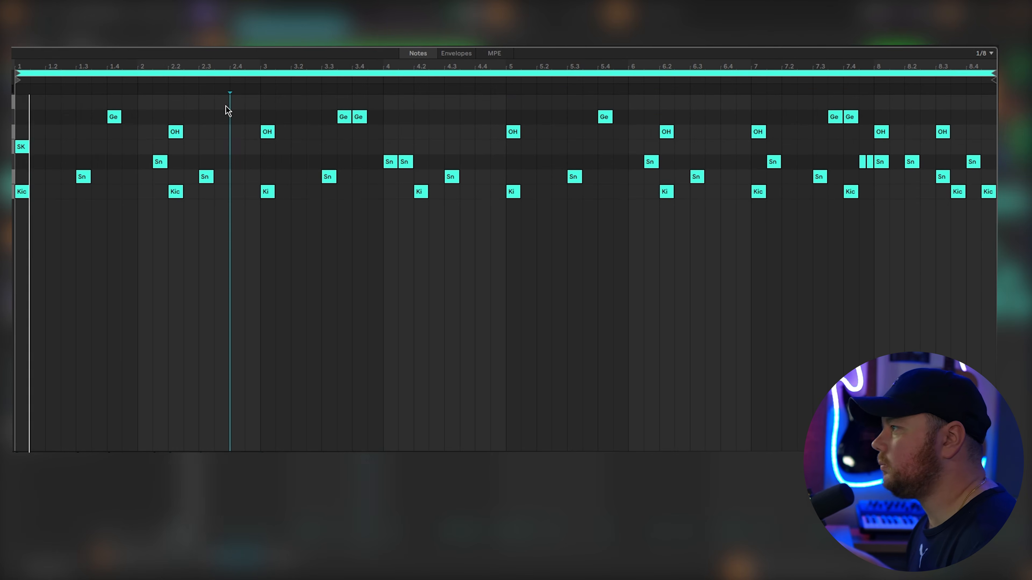
- Add a Laz note at 2.4, repeat it every two bars up to 8.4, and add an extra hit at 8.3.3
double_click(240, 104)
drag(266, 108, 14, 101)
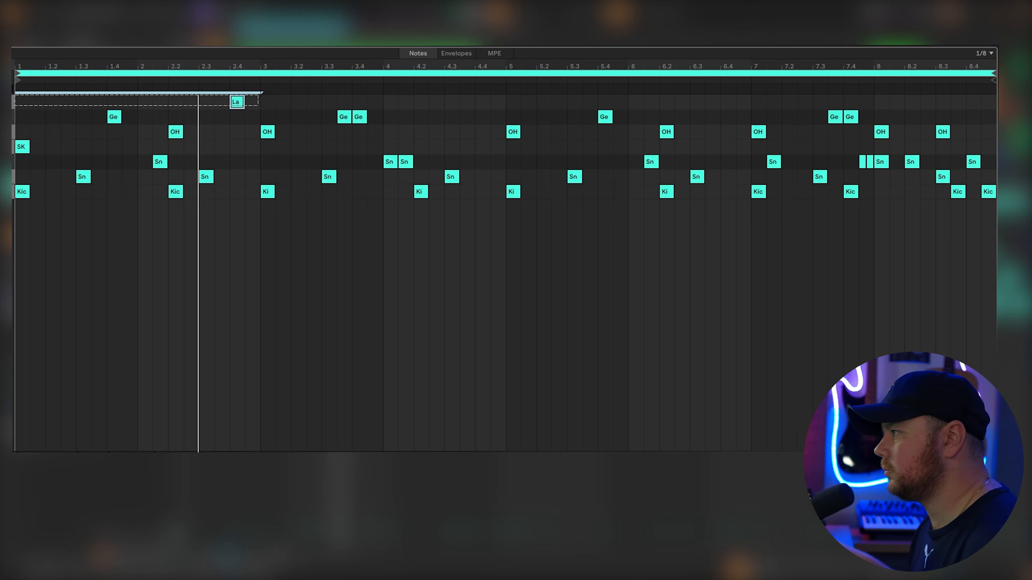
key(ctrl+d)
key(ctrl+d)
key(ctrl+d)
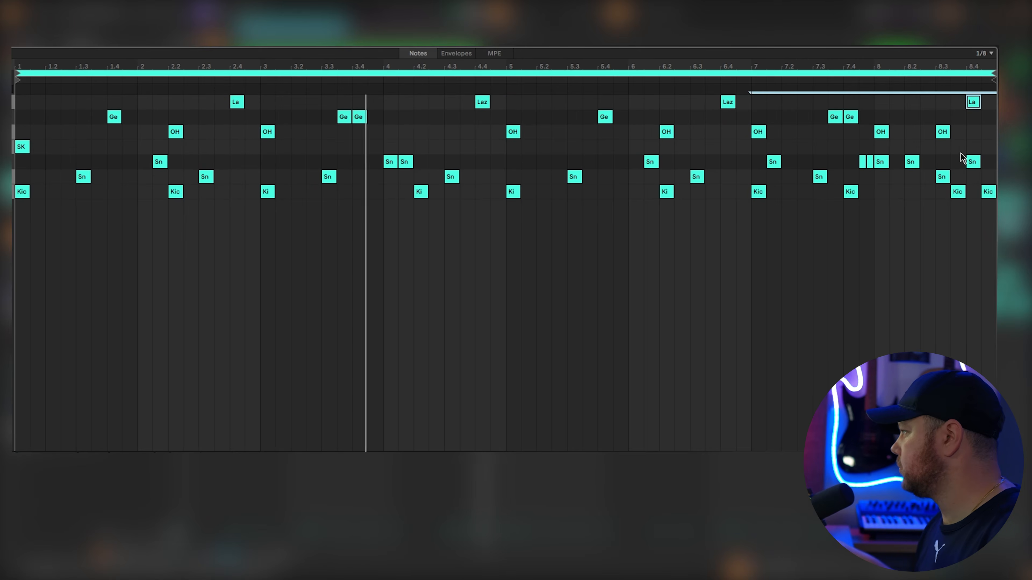
double_click(959, 101)
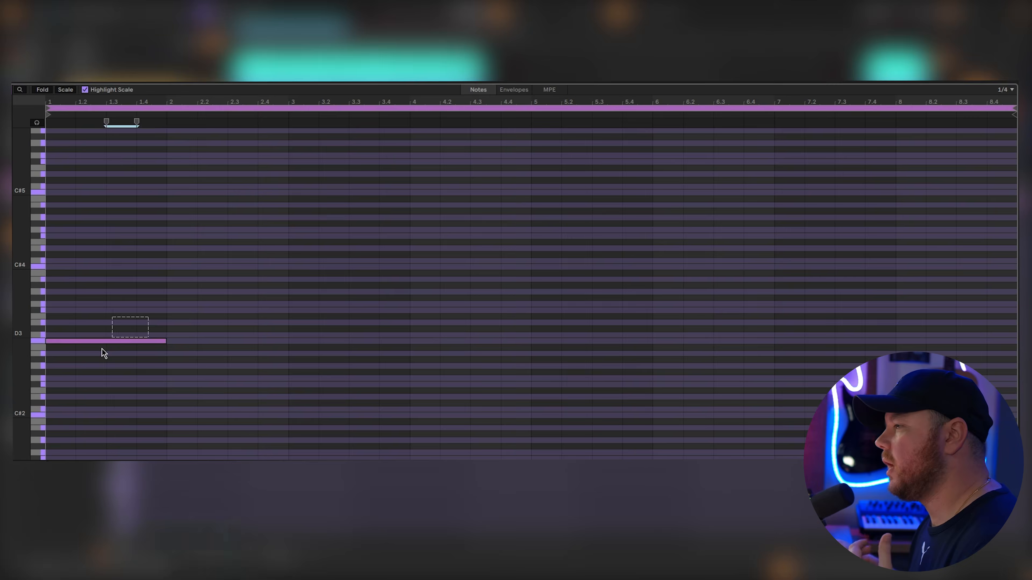
- Transpose the one-bar C#3 note at the start of the new clip up an octave to C#4
drag(117, 324, 87, 353)
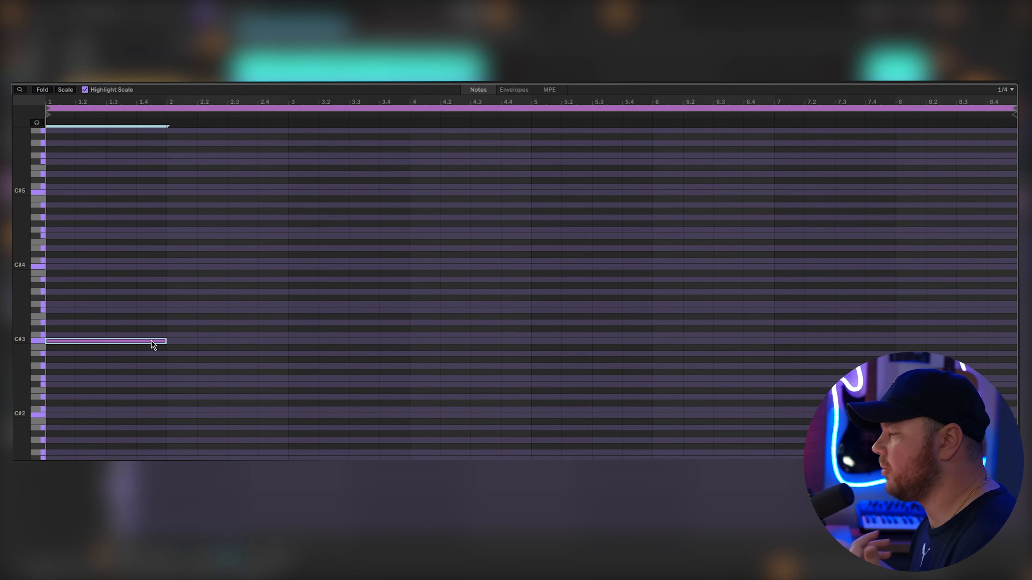
key(shift+Up)
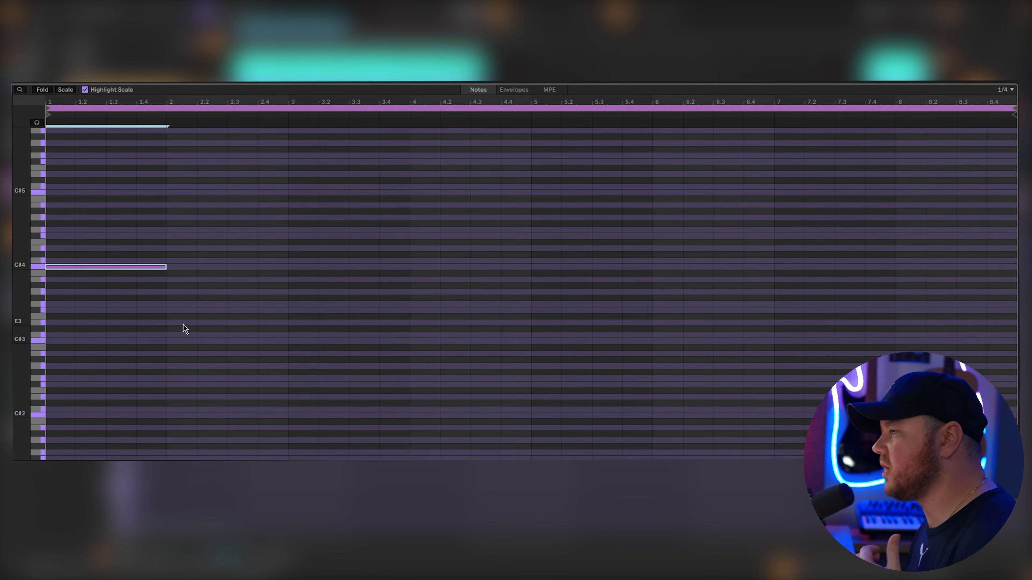